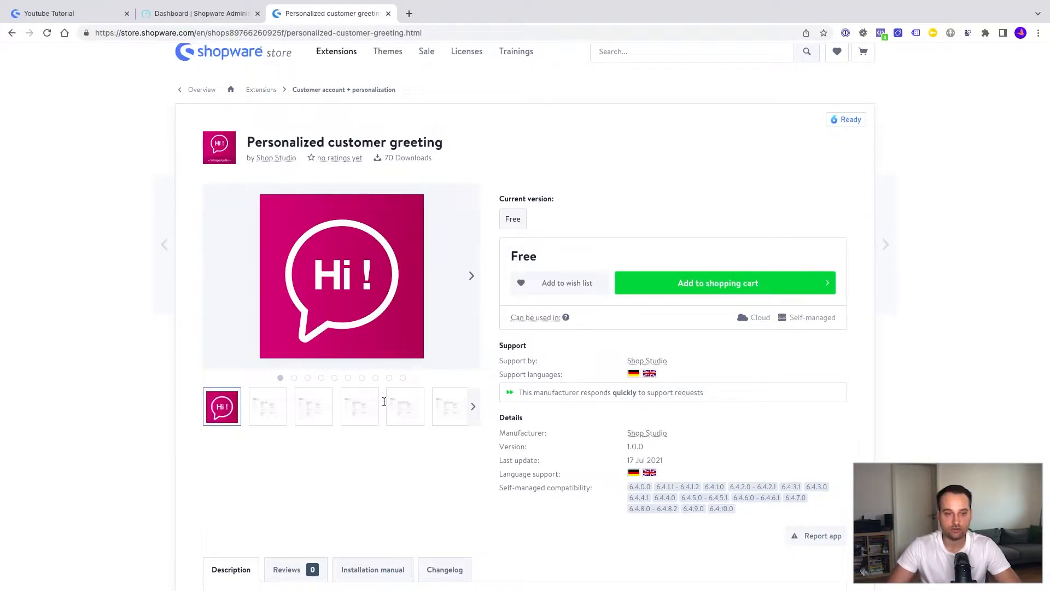
- Look through the enlarged preview images of the Personalized customer greeting extension on its store page
{"action": "left_click", "coordinate": [361, 295]}
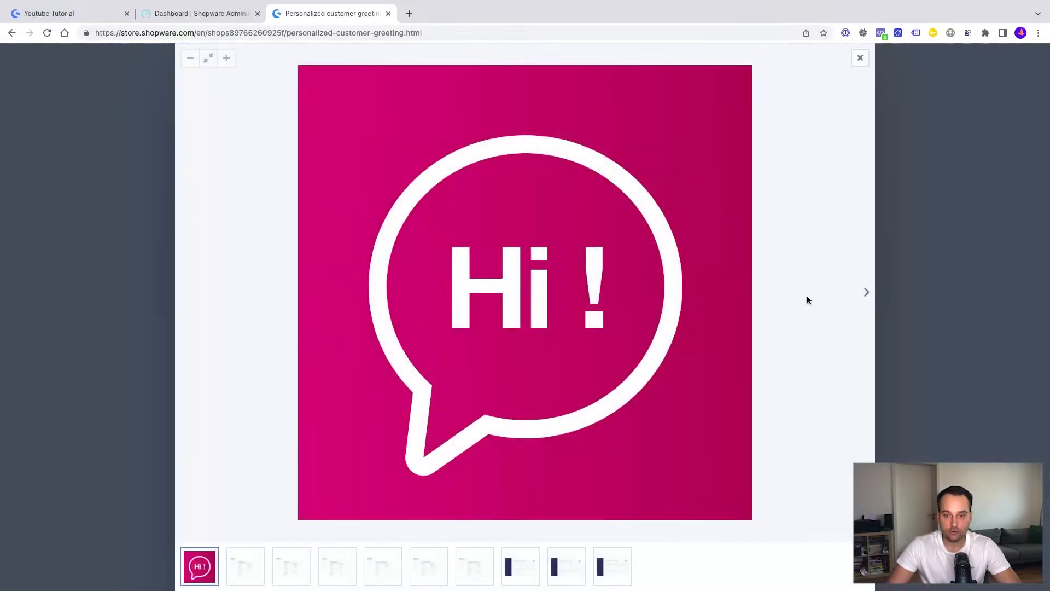
{"action": "left_click", "coordinate": [864, 294]}
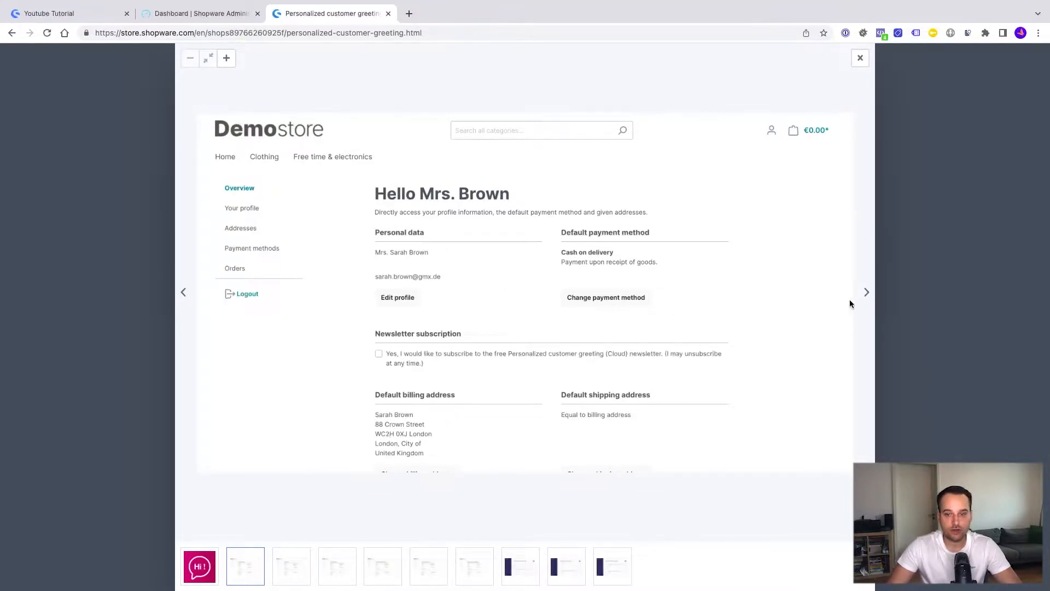
{"action": "left_click", "coordinate": [866, 296]}
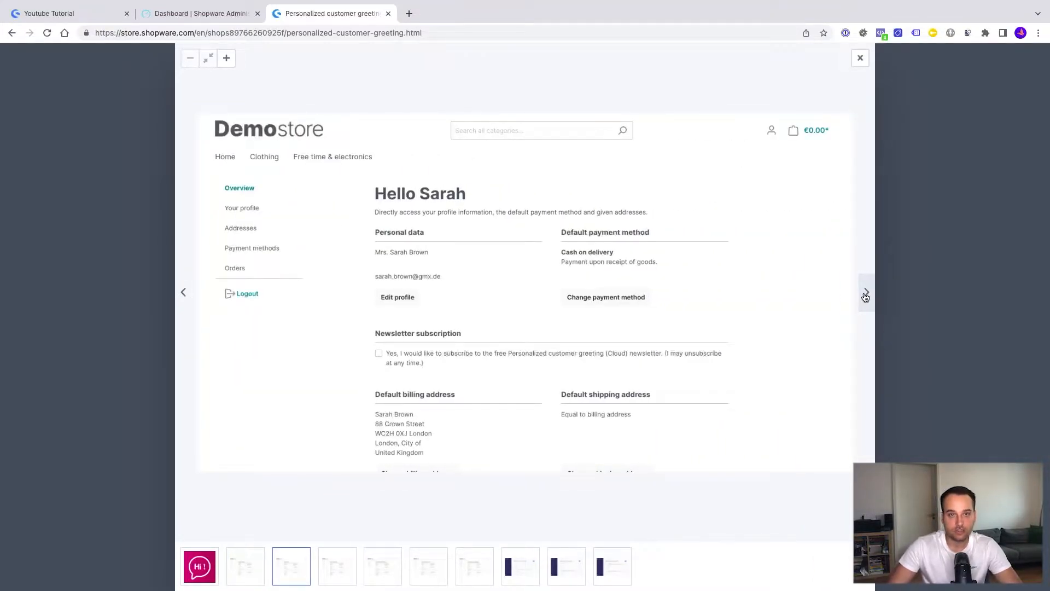
{"action": "left_click", "coordinate": [865, 296]}
{"action": "left_click", "coordinate": [866, 296]}
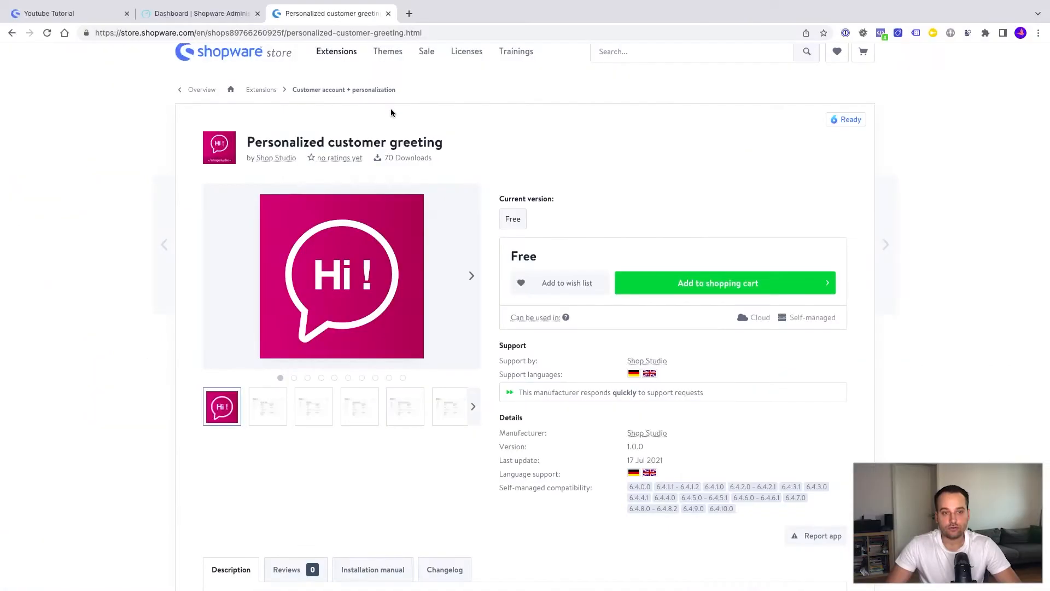
- In the Shopware administration, search the extension store for "personalized" and open the Personalized customer greeting details
{"action": "left_click", "coordinate": [218, 15]}
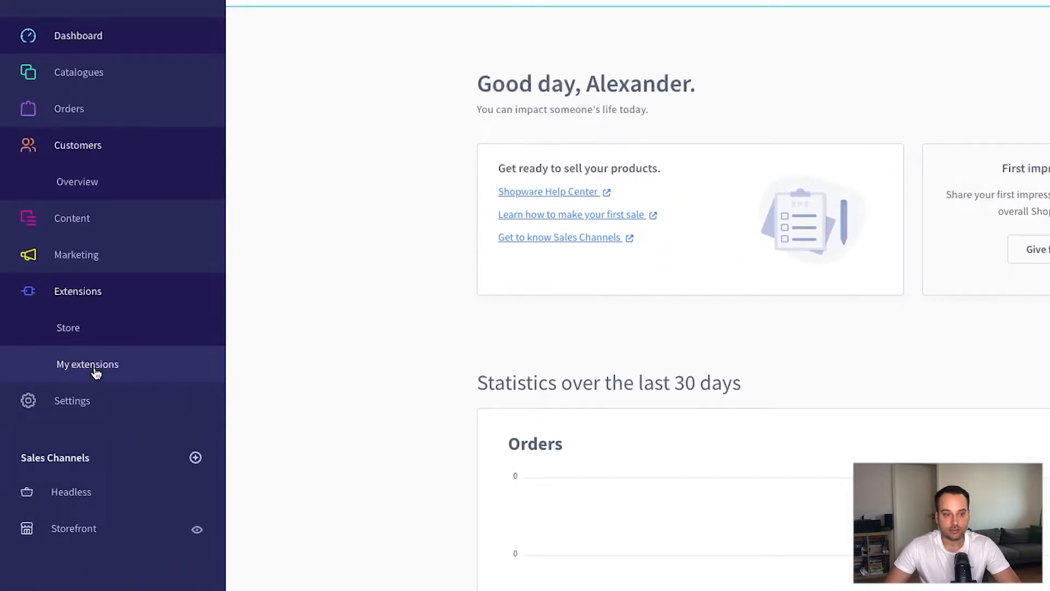
{"action": "left_click", "coordinate": [74, 329]}
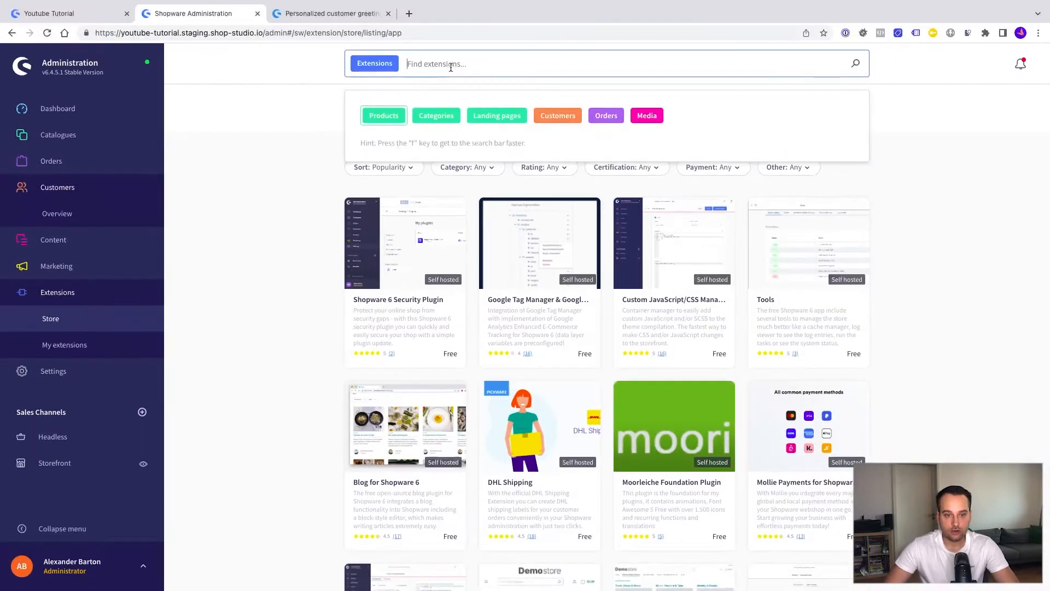
{"action": "type", "text": "pers"}
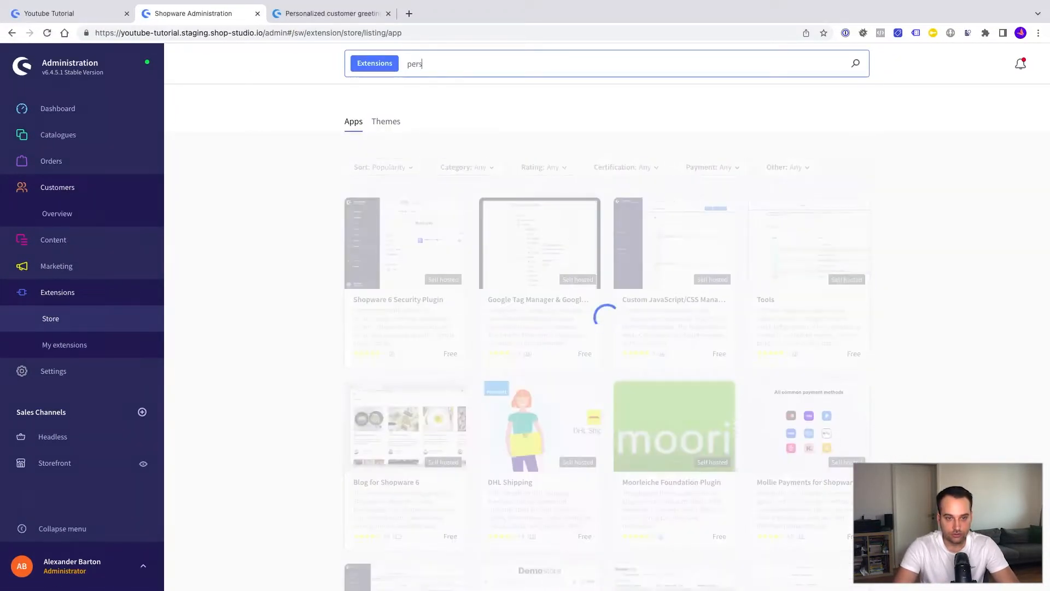
{"action": "type", "text": "onalized"}
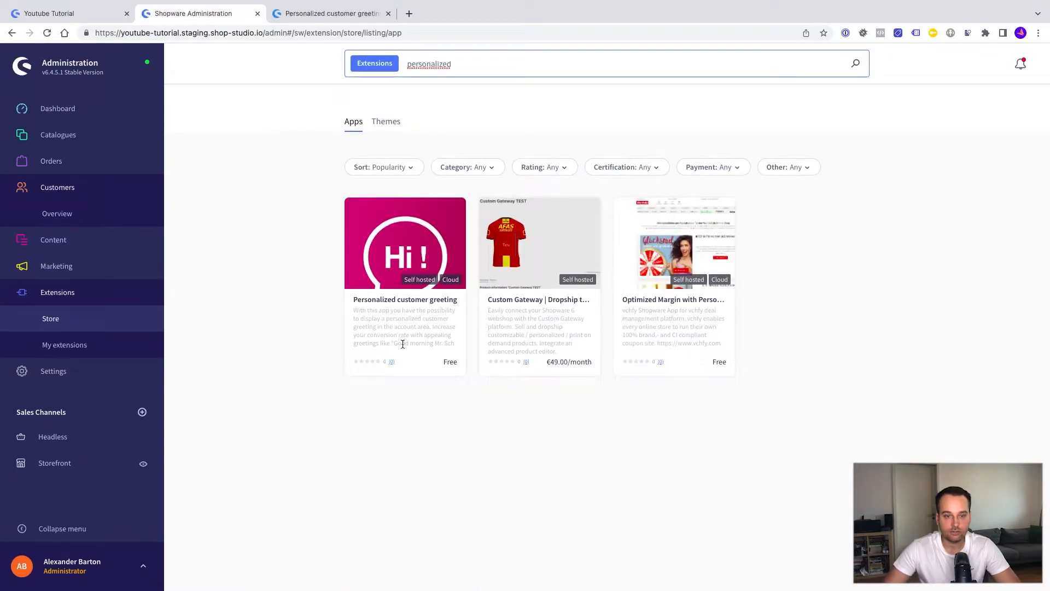
{"action": "left_click", "coordinate": [383, 255]}
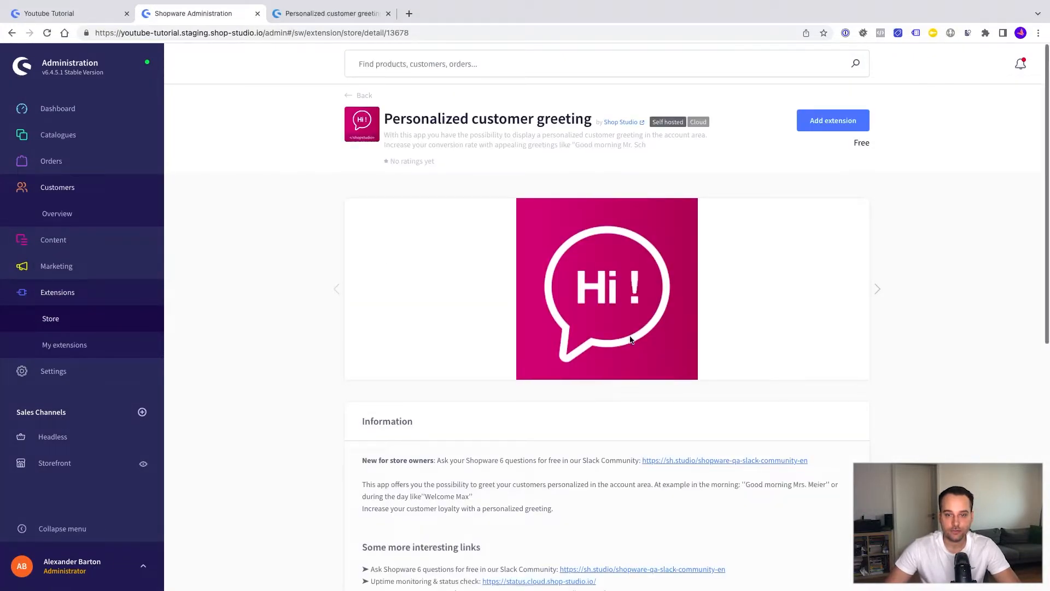
- Add the free Personalized customer greeting extension to the shop, accepting the required terms, and close the confirmation
{"action": "scroll", "coordinate": [629, 338], "scroll_direction": "down", "scroll_amount": 10}
{"action": "scroll", "coordinate": [629, 338], "scroll_direction": "up", "scroll_amount": 10}
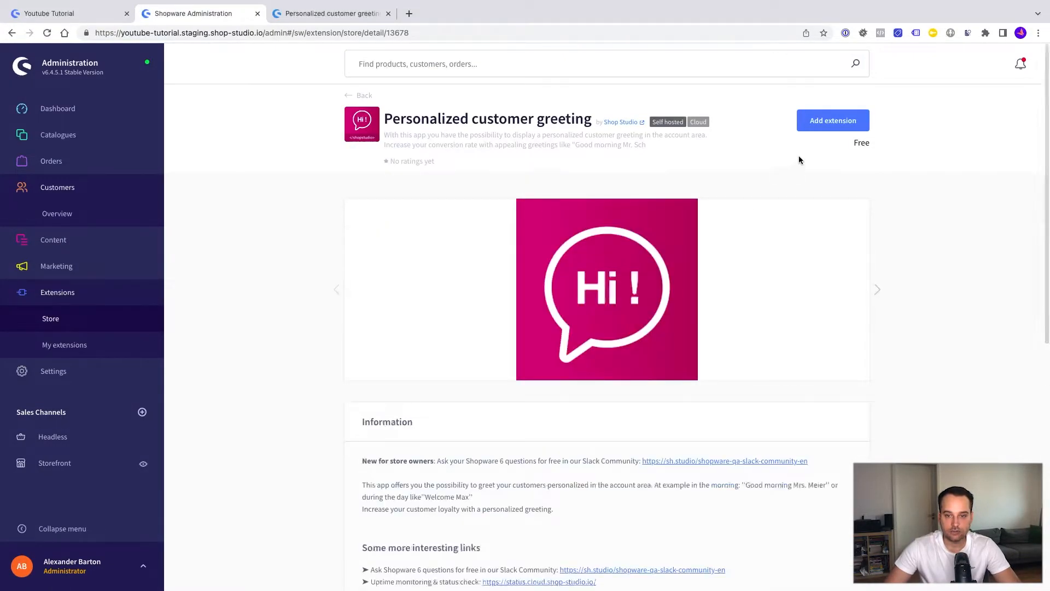
{"action": "left_click", "coordinate": [826, 125]}
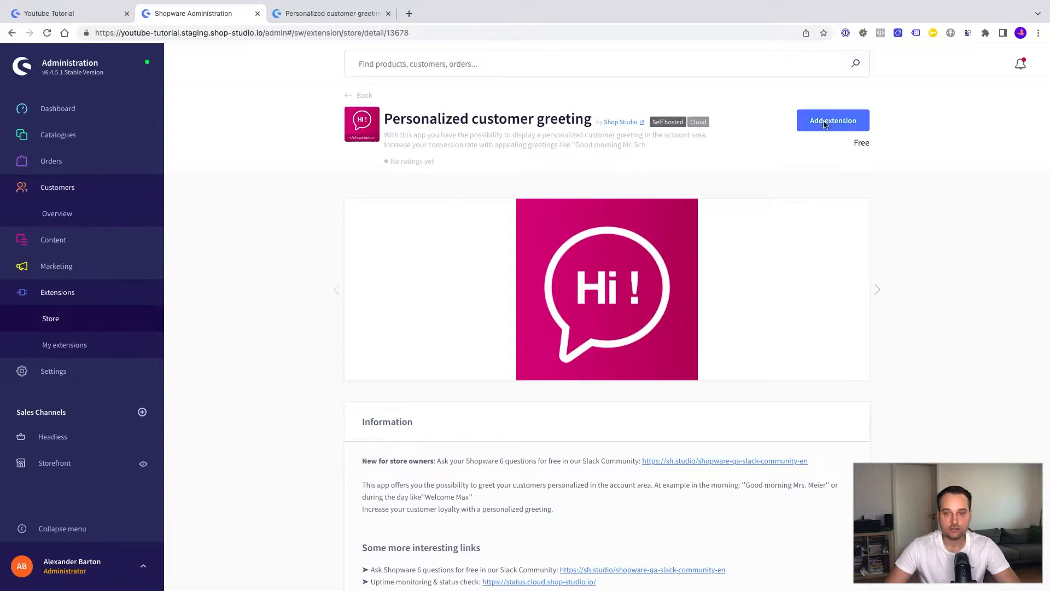
{"action": "left_click", "coordinate": [423, 396]}
{"action": "left_click", "coordinate": [492, 419]}
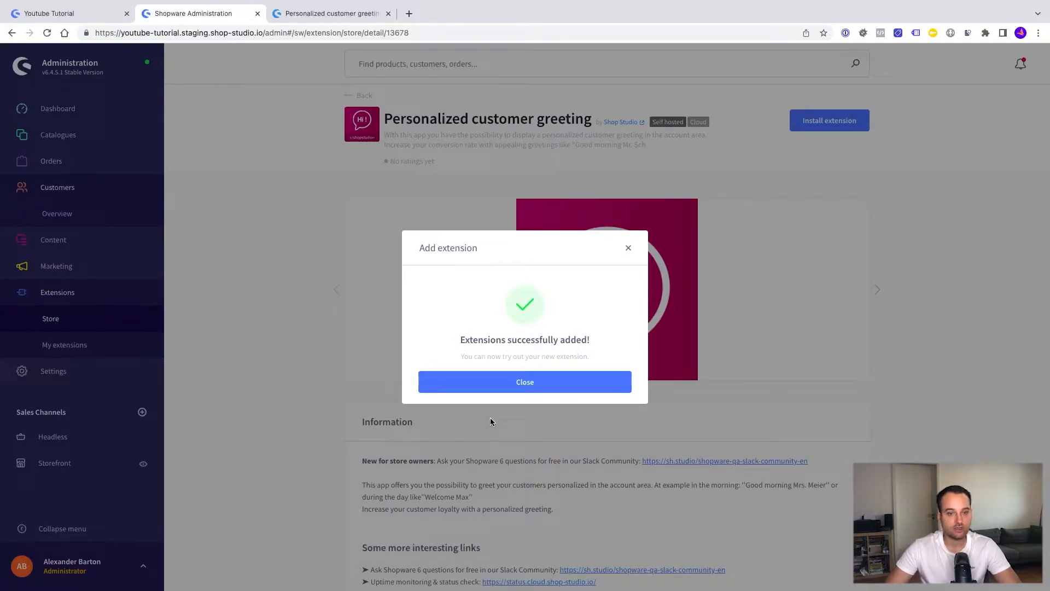
{"action": "left_click", "coordinate": [522, 388]}
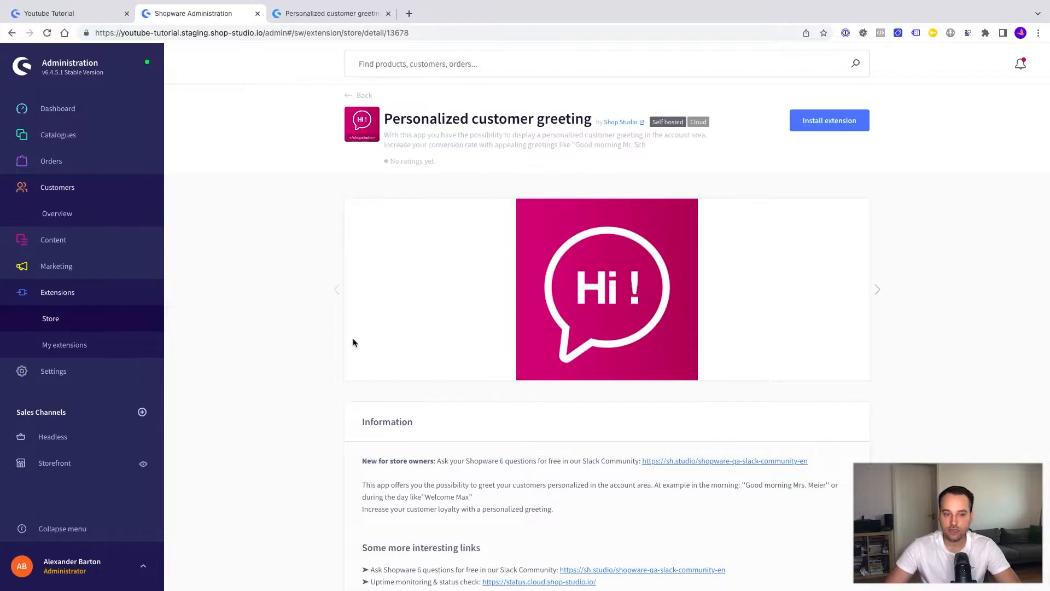
- Install and activate the Personalized customer greeting app among the shop's own extensions
{"action": "left_click", "coordinate": [80, 346]}
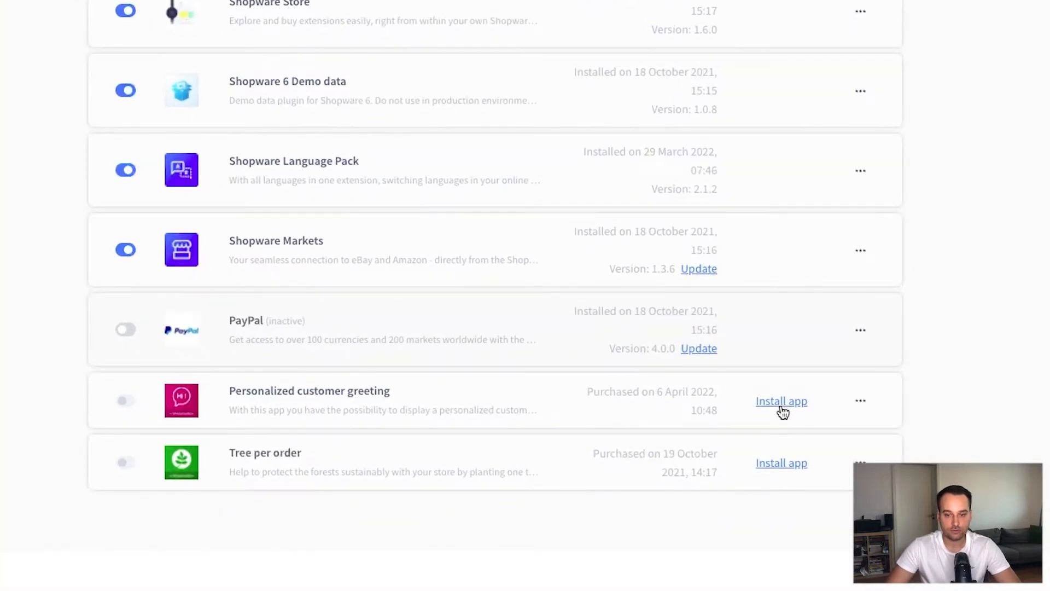
{"action": "left_click", "coordinate": [782, 404]}
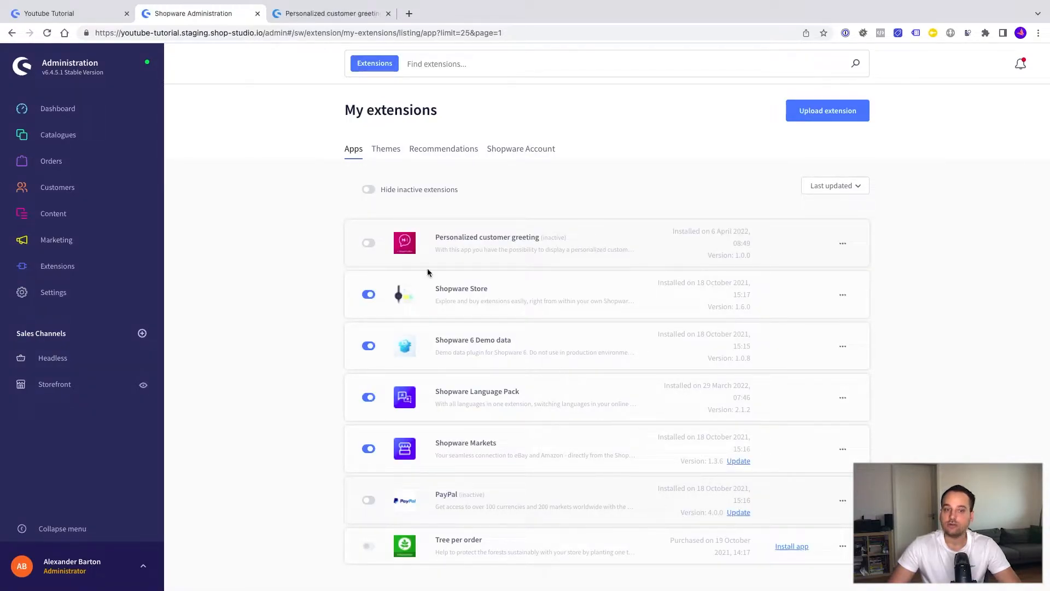
{"action": "left_click", "coordinate": [370, 245]}
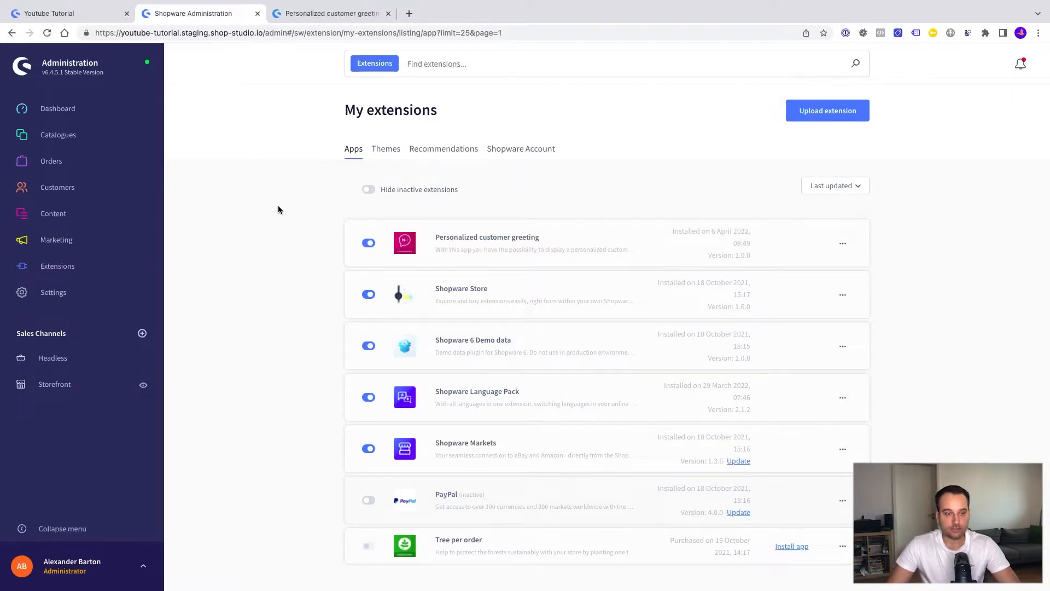
- Check the customer account overview in the storefront, and return to the administration
{"action": "left_click", "coordinate": [70, 12]}
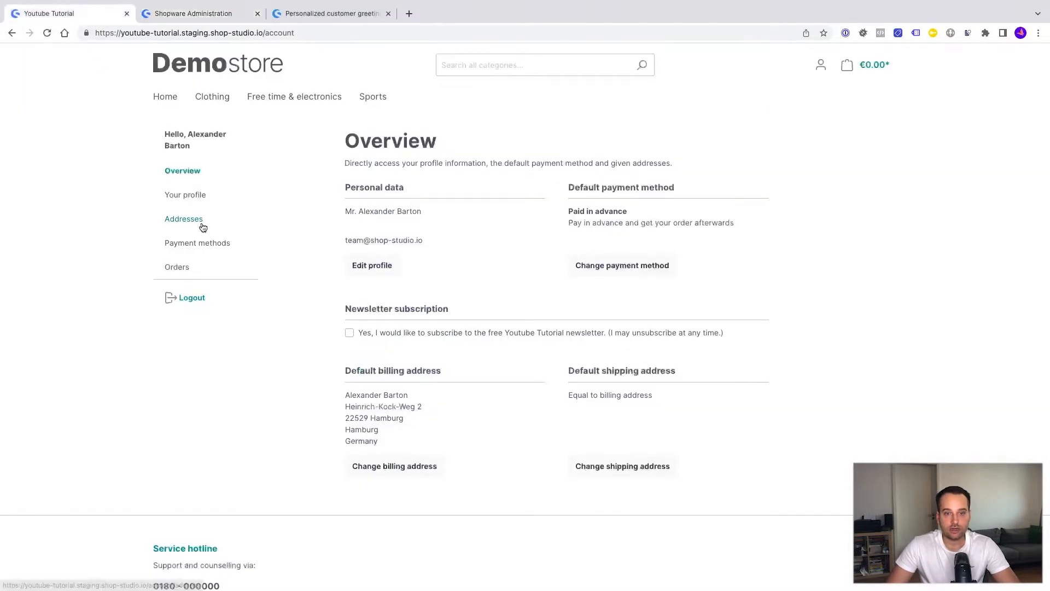
{"action": "left_click", "coordinate": [237, 275]}
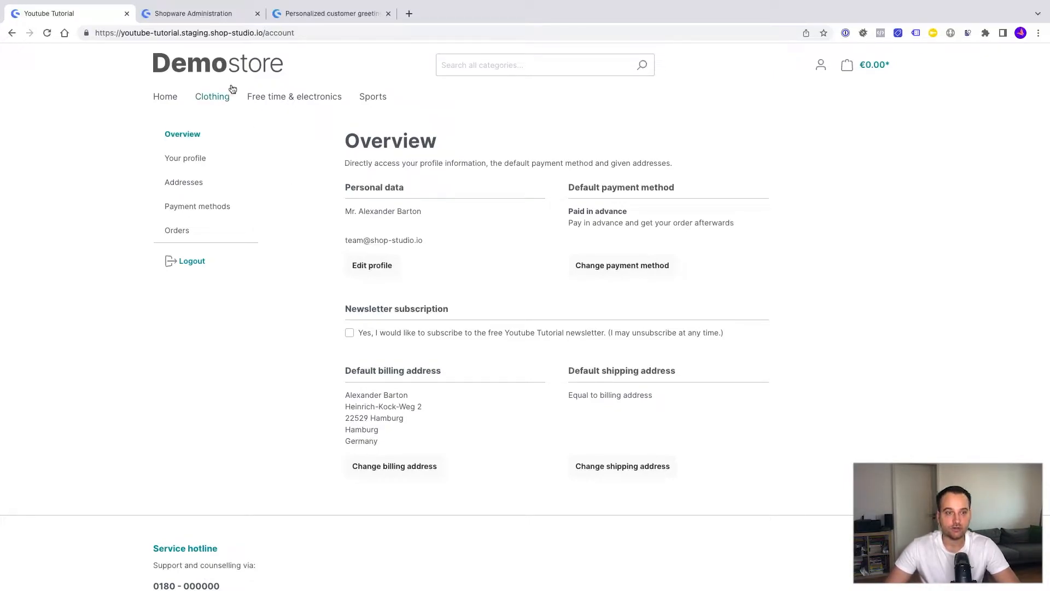
{"action": "left_click", "coordinate": [195, 14]}
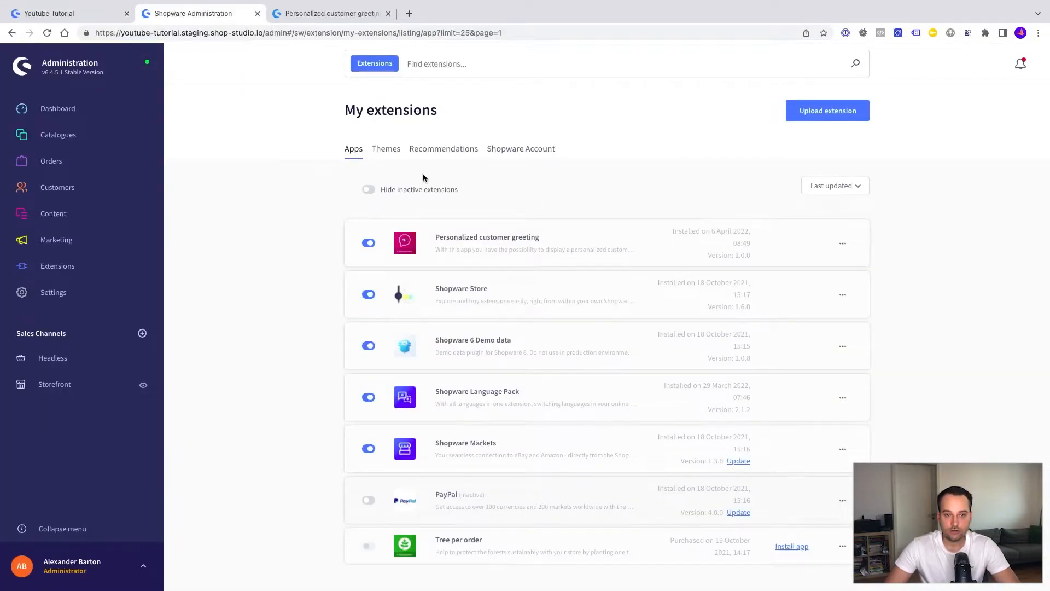
- Enable the static greeting in the Personalized customer greeting configuration, save it, and check the reloaded storefront account page
{"action": "left_click", "coordinate": [843, 243]}
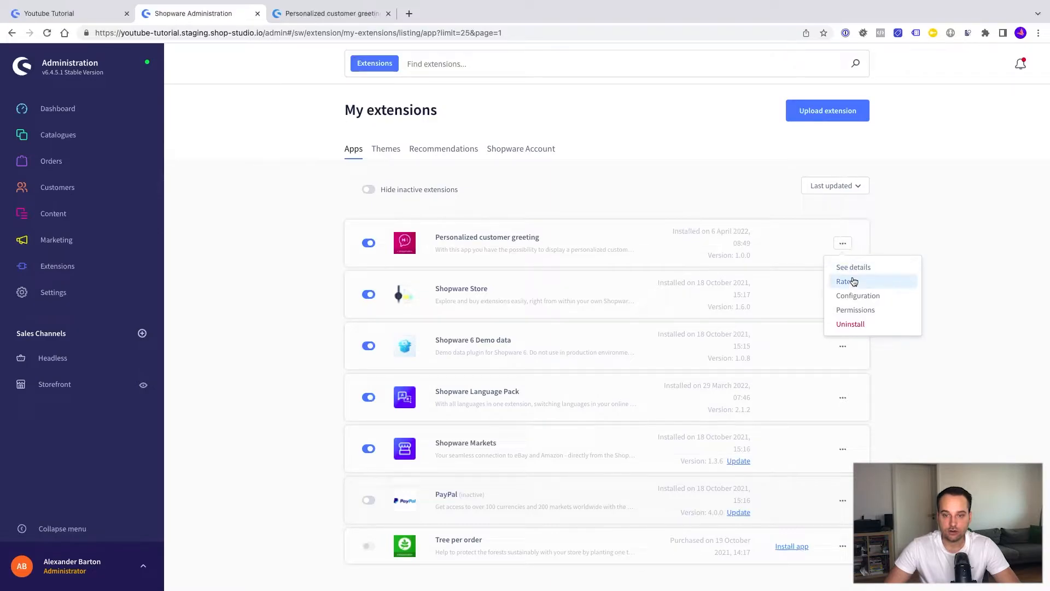
{"action": "left_click", "coordinate": [856, 297]}
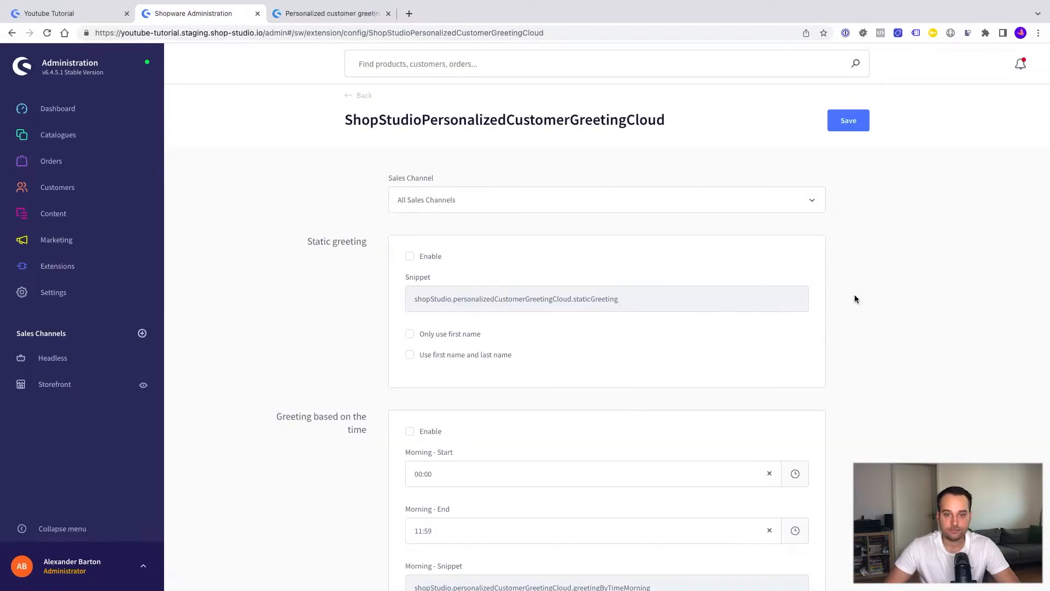
{"action": "scroll", "coordinate": [856, 298], "scroll_direction": "down", "scroll_amount": 1}
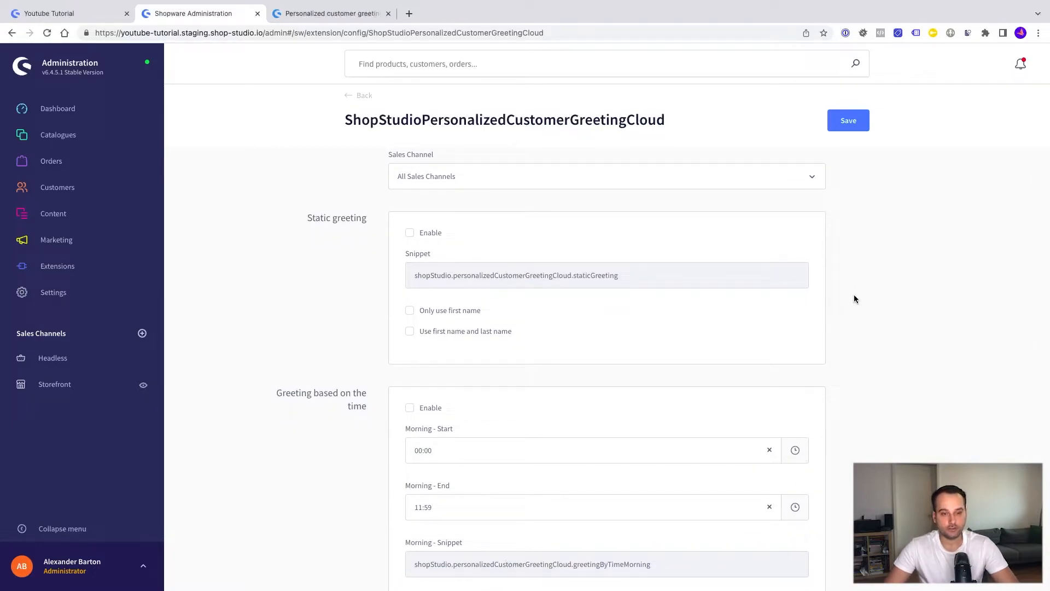
{"action": "scroll", "coordinate": [370, 331], "scroll_direction": "down", "scroll_amount": 8}
{"action": "scroll", "coordinate": [369, 330], "scroll_direction": "up", "scroll_amount": 9}
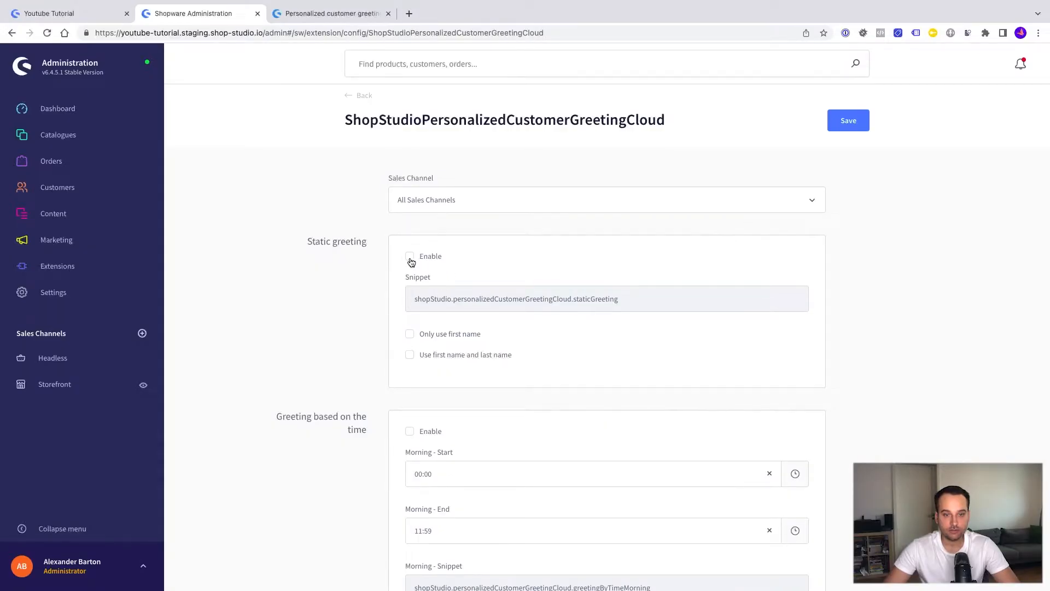
{"action": "left_click", "coordinate": [410, 259]}
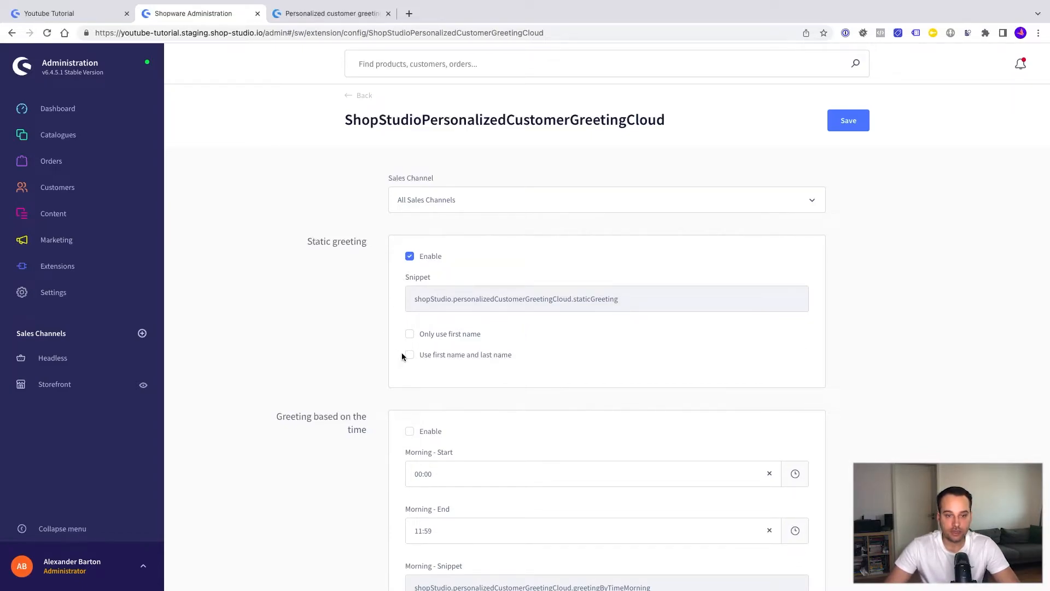
{"action": "left_click", "coordinate": [849, 126]}
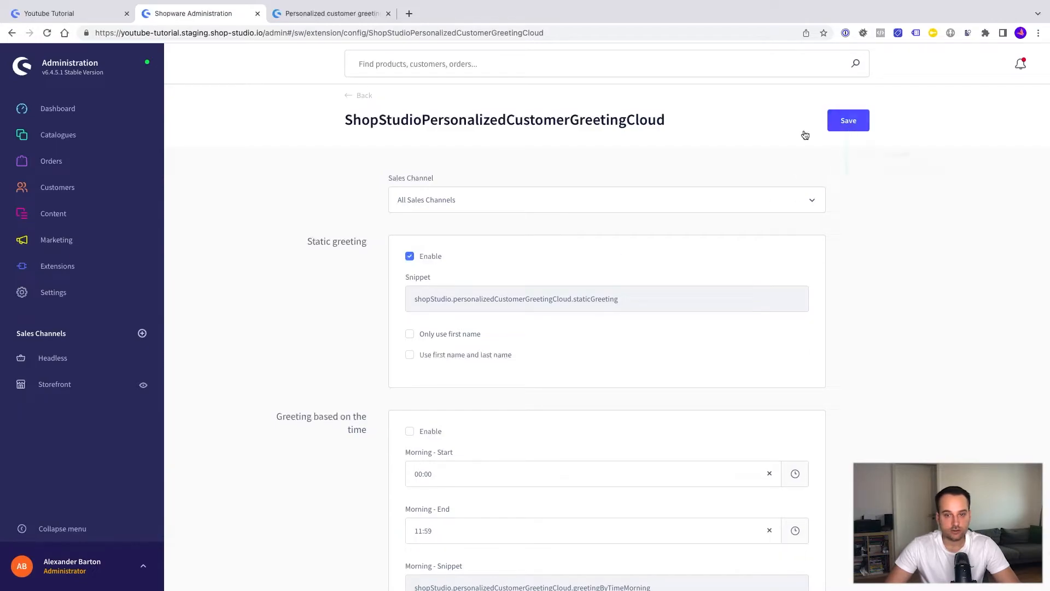
{"action": "left_click", "coordinate": [104, 13]}
{"action": "key", "text": "super+r"}
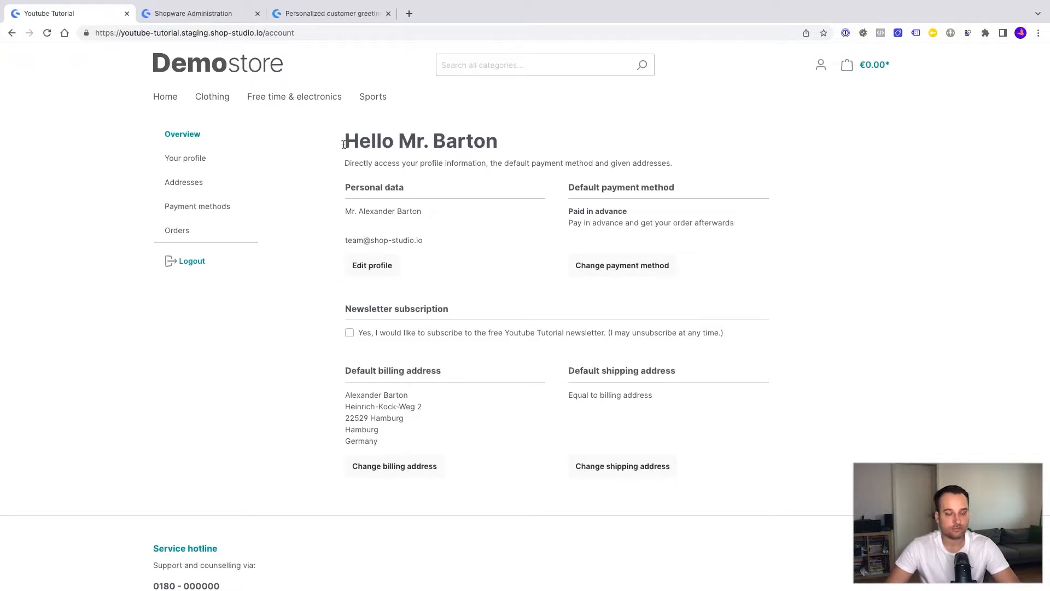
- Set the static greeting to only use the first name, save, and check the storefront account page
{"action": "key", "text": "ctrl+Tab"}
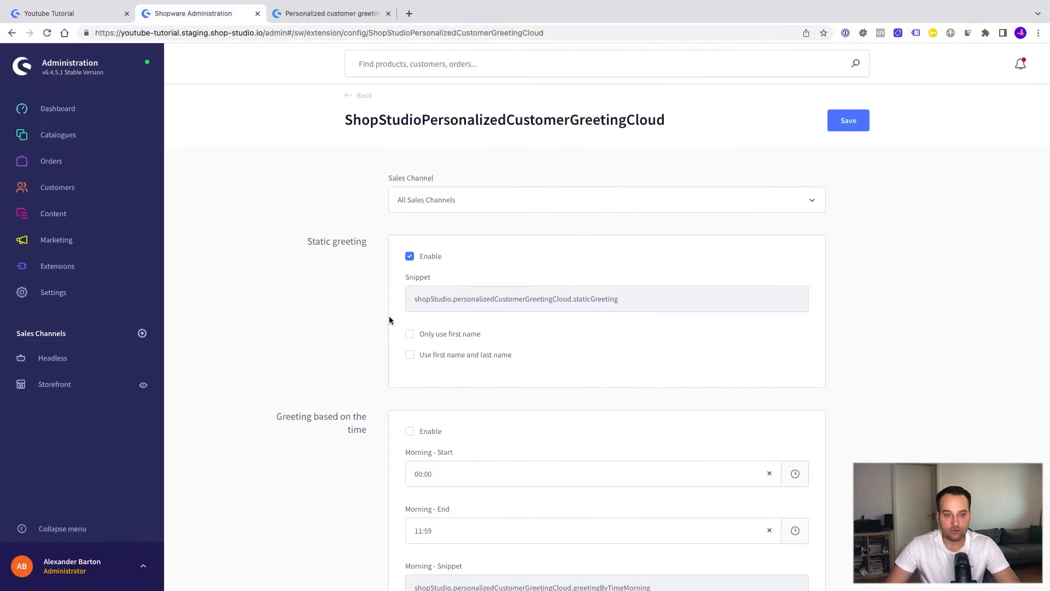
{"action": "left_click", "coordinate": [411, 337]}
{"action": "left_click", "coordinate": [848, 121]}
{"action": "key", "text": "ctrl+shift+Tab"}
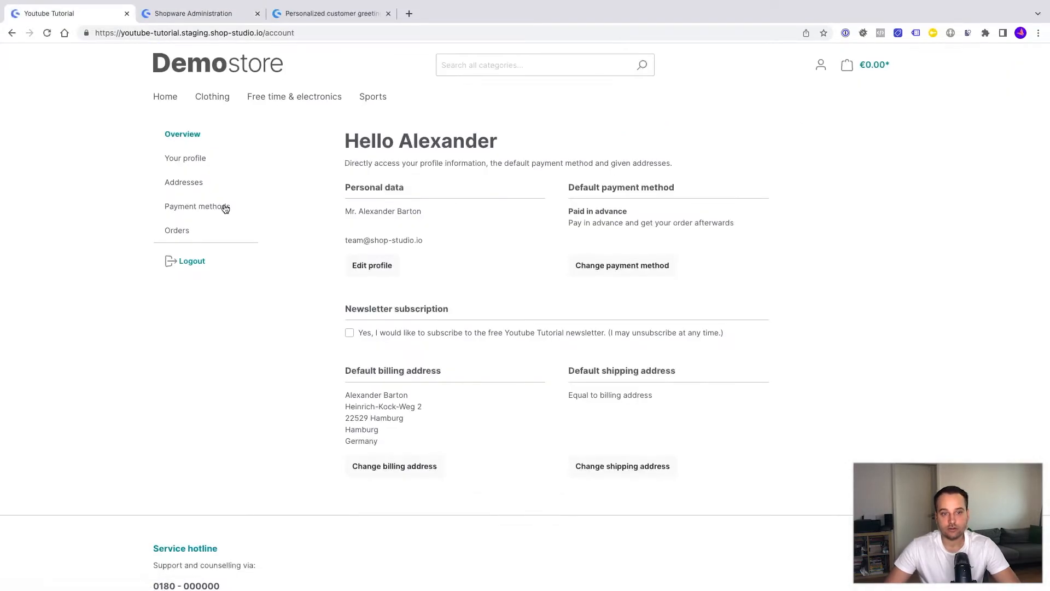
- Switch the static greeting from first name only to first name and last name, save, and check the storefront
{"action": "left_click", "coordinate": [205, 13]}
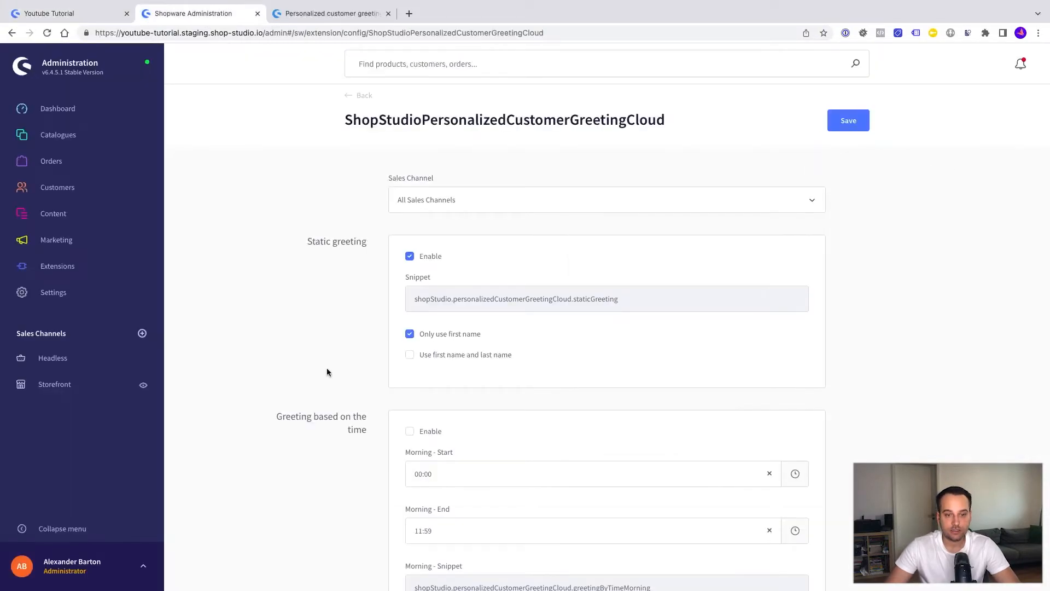
{"action": "left_click", "coordinate": [409, 355]}
{"action": "left_click", "coordinate": [410, 334]}
{"action": "left_click", "coordinate": [831, 124]}
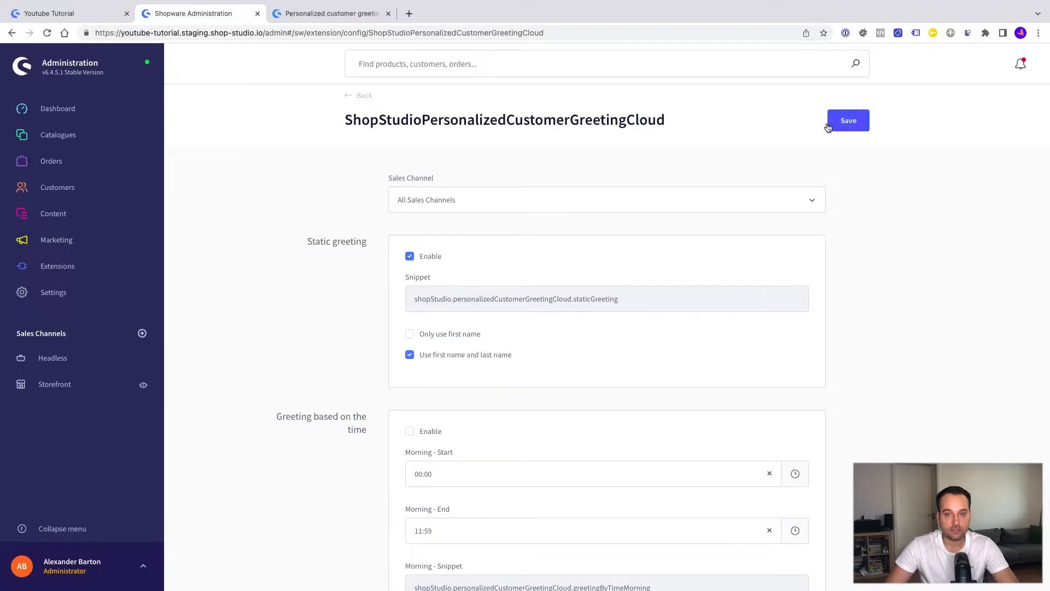
{"action": "key", "text": "ctrl+shift+Tab"}
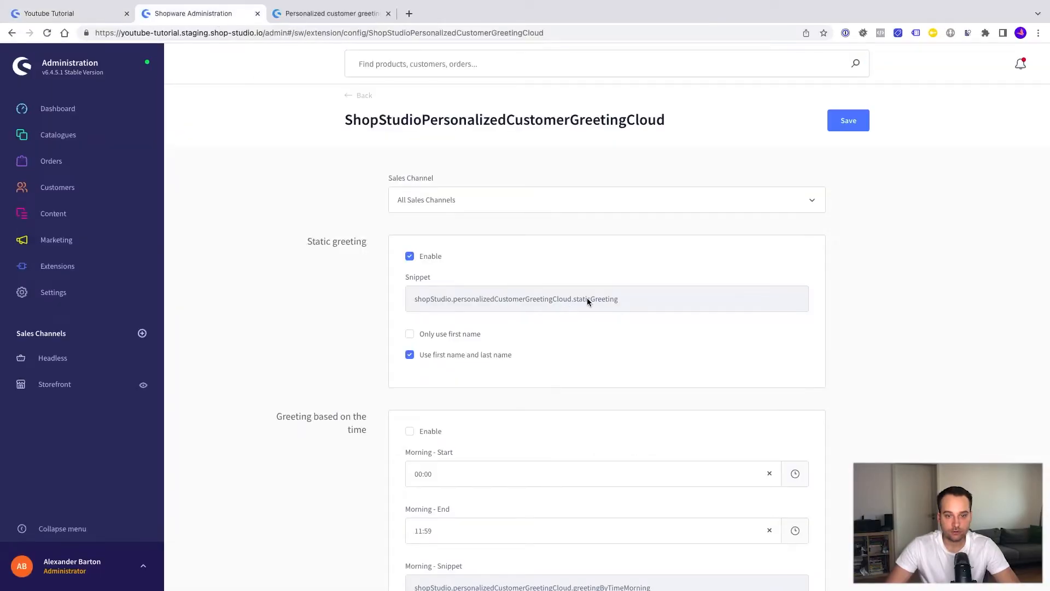
- Copy the static greeting's snippet name and open the snippet settings in a separate browser tab
{"action": "left_click_drag", "start_coordinate": [620, 300], "coordinate": [384, 300]}
{"action": "key", "text": "super+c"}
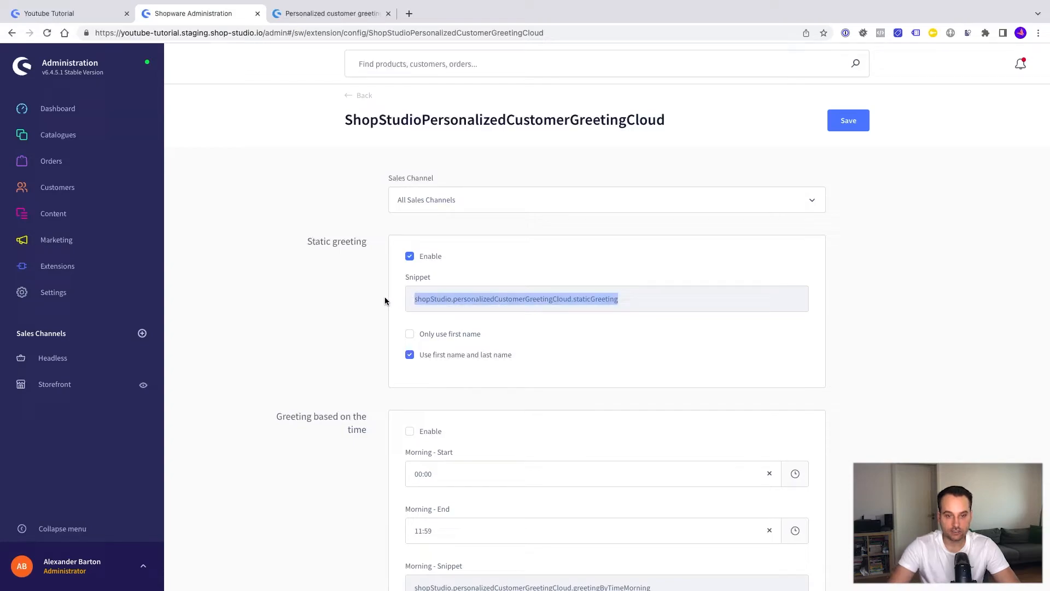
{"action": "right_click", "coordinate": [101, 298]}
{"action": "left_click", "coordinate": [142, 301]}
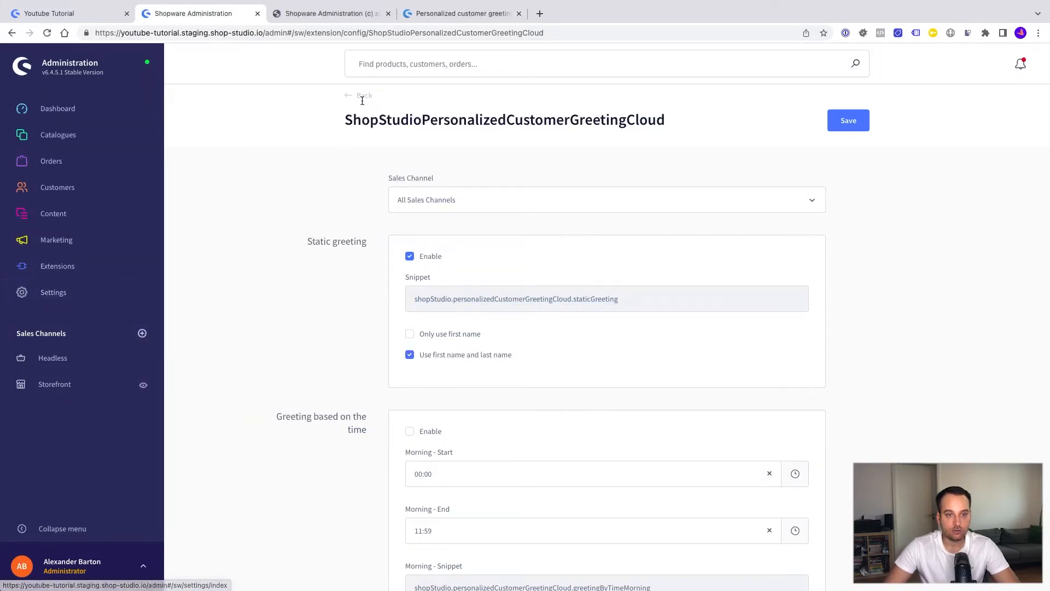
{"action": "left_click", "coordinate": [333, 12]}
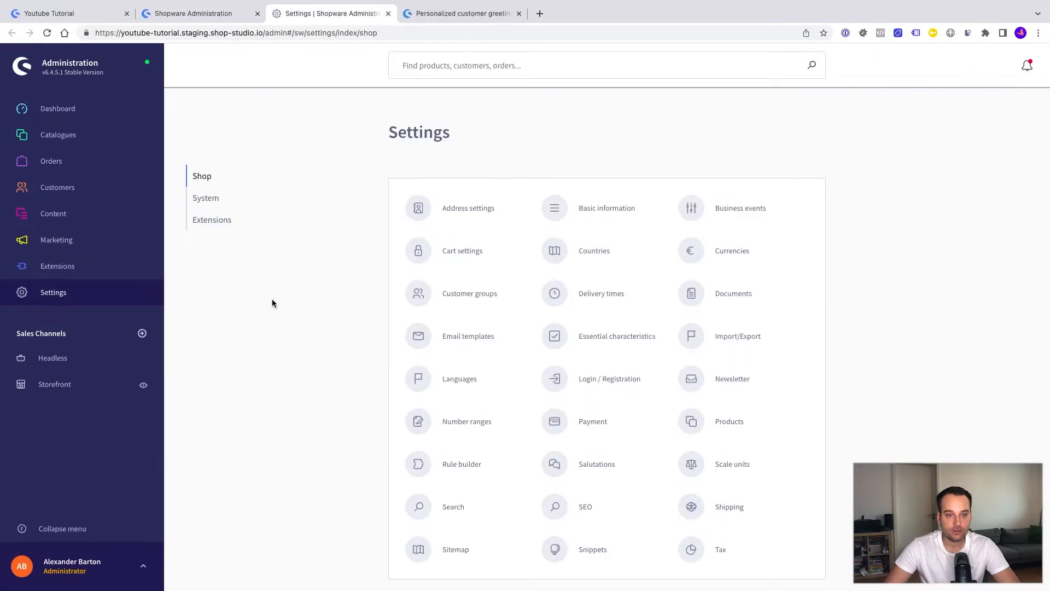
{"action": "scroll", "coordinate": [467, 402], "scroll_direction": "down", "scroll_amount": 3}
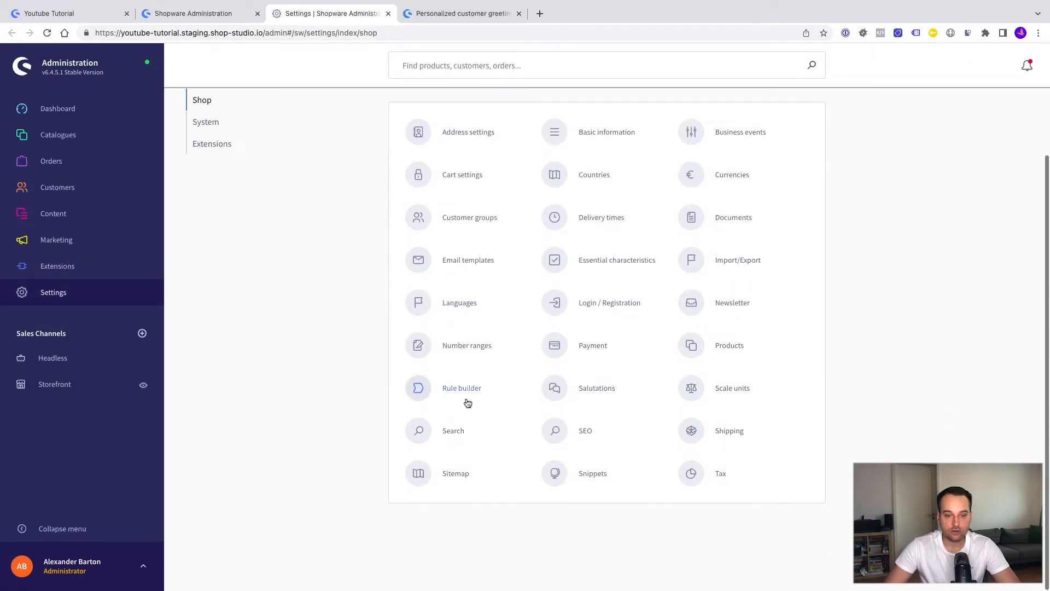
{"action": "left_click", "coordinate": [583, 474]}
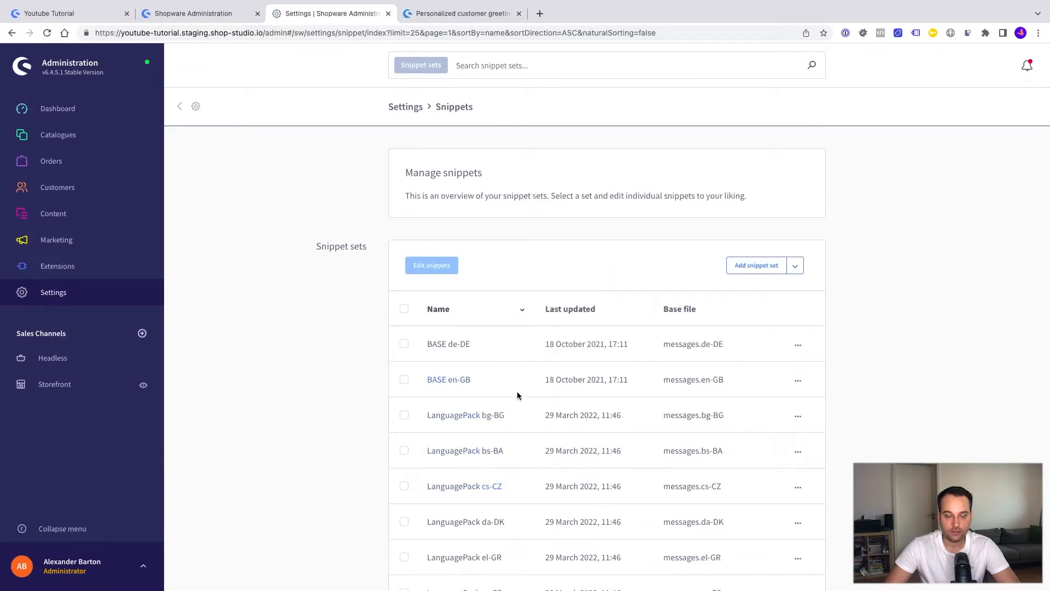
- Search the BASE en-GB snippet set for shopStudio.personalizedCustomerGreetingCloud.staticGreeting
{"action": "left_click", "coordinate": [453, 385]}
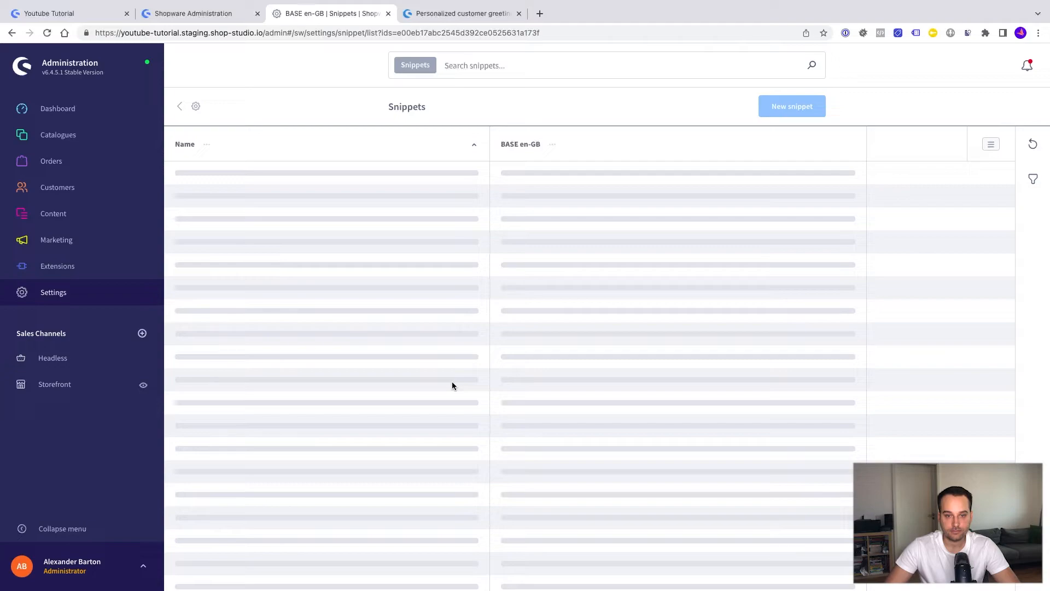
{"action": "left_click", "coordinate": [487, 71]}
{"action": "key", "text": "super+v"}
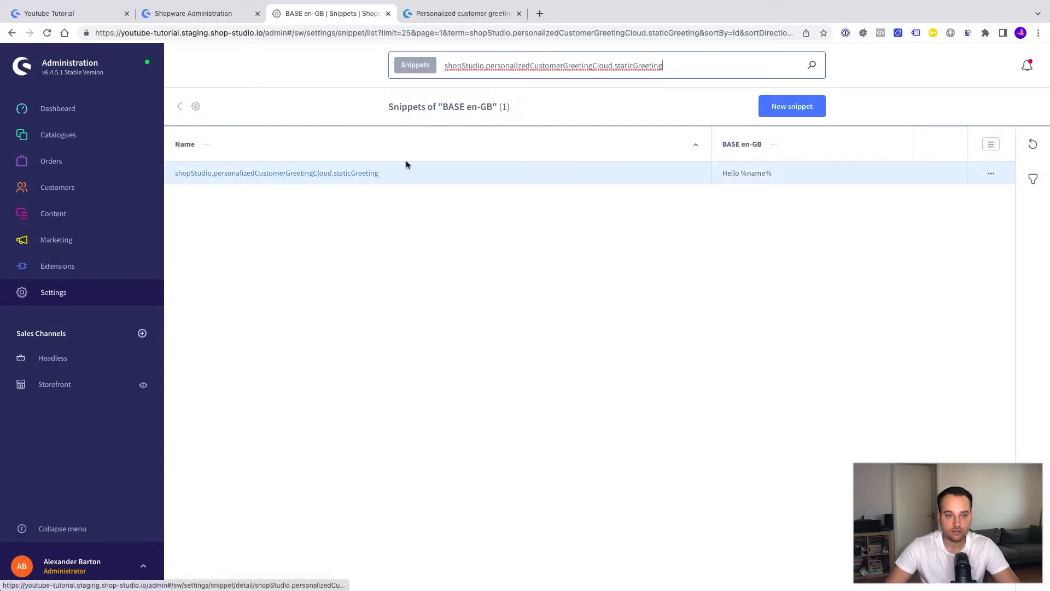
- Change the static greeting snippet's BASE en-GB text to "Howdy %name%", save it, and check the storefront account page
{"action": "left_click", "coordinate": [742, 172]}
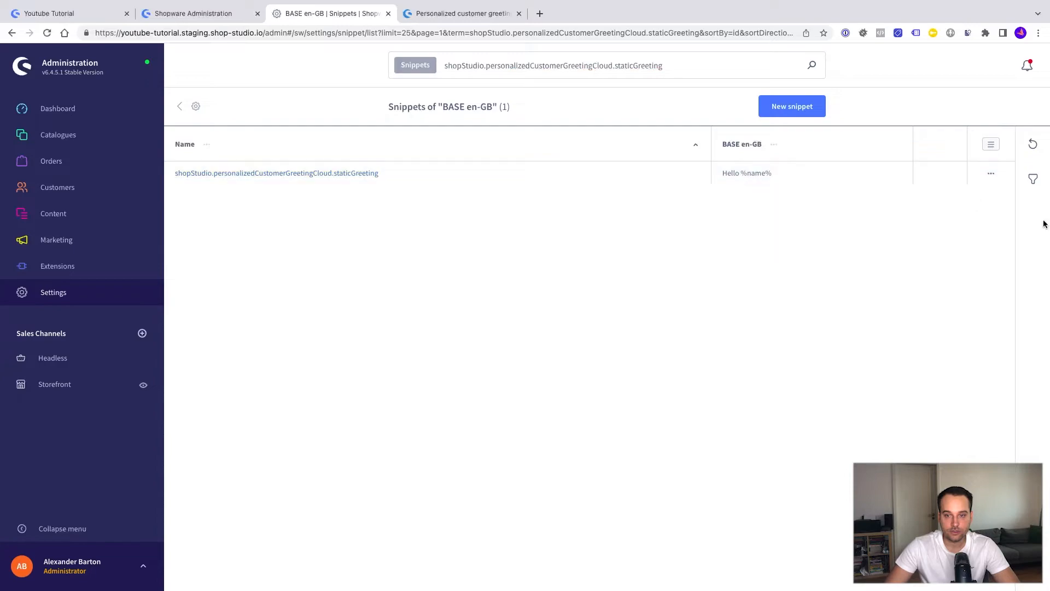
{"action": "double_click", "coordinate": [754, 173]}
{"action": "double_click", "coordinate": [743, 174]}
{"action": "type", "text": "Ho"}
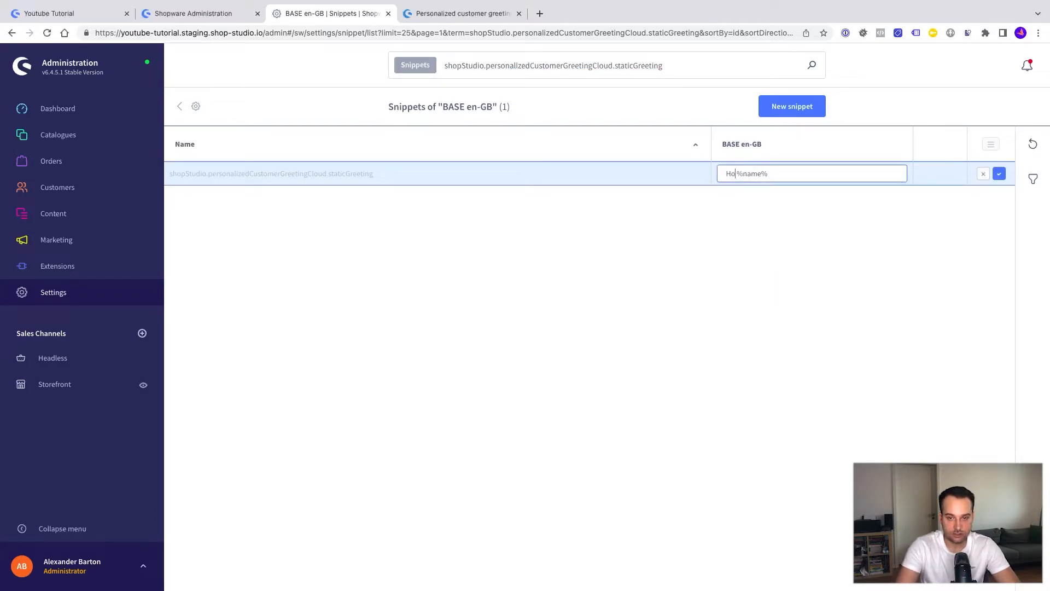
{"action": "type", "text": "wdy"}
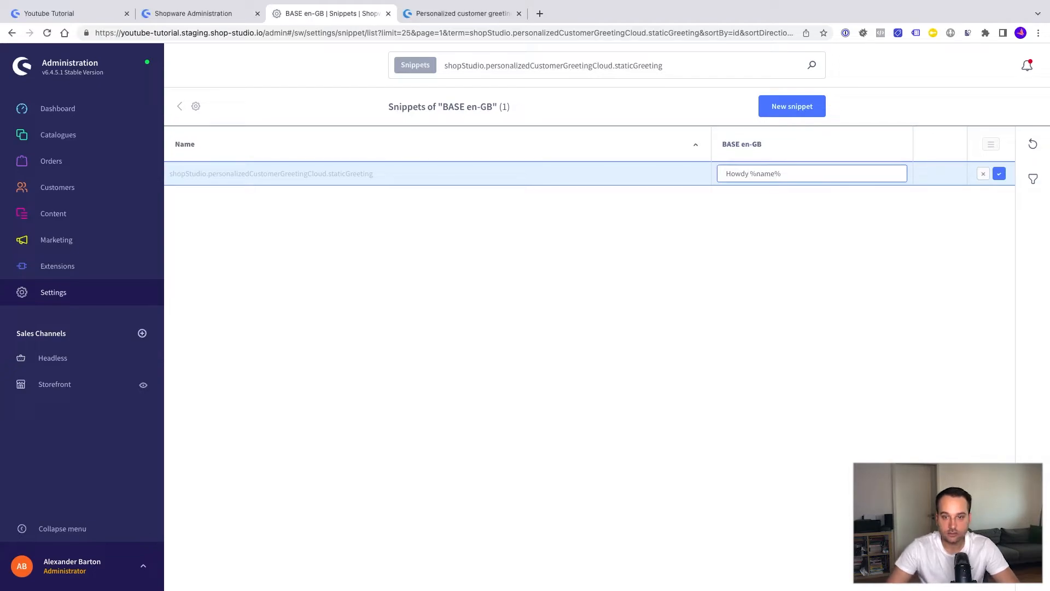
{"action": "left_click", "coordinate": [999, 173]}
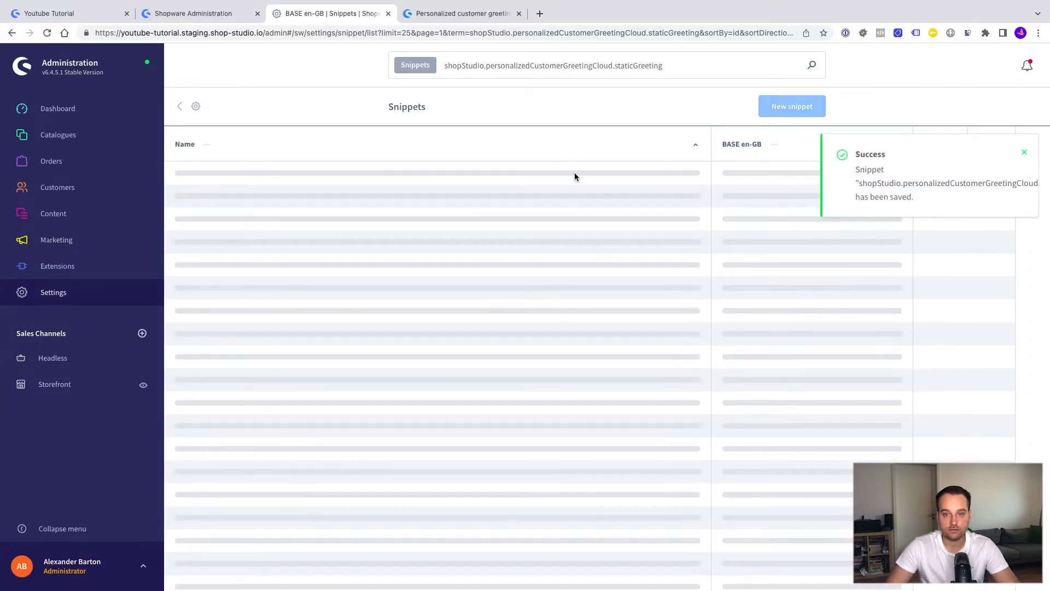
{"action": "key", "text": "ctrl+1"}
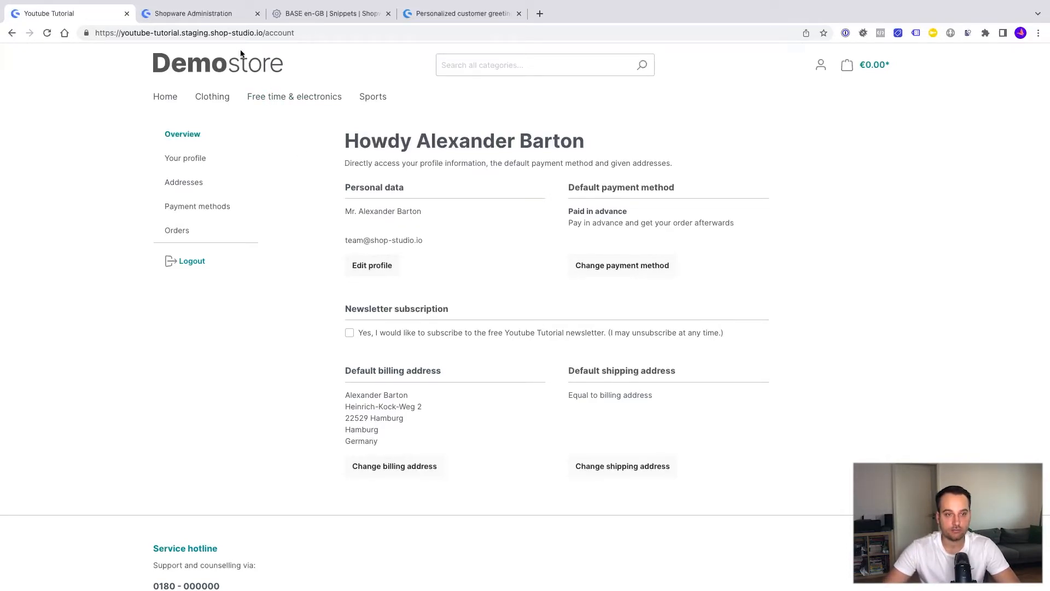
- Disable the static greeting, enable the greeting based on the time, save the configuration, and reload the storefront account page
{"action": "left_click", "coordinate": [222, 20]}
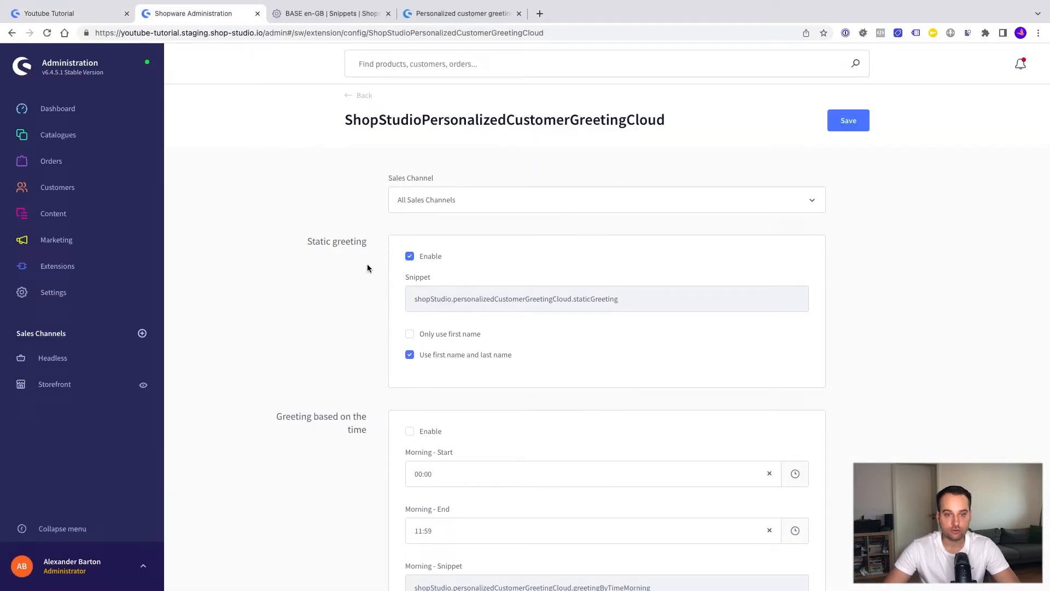
{"action": "scroll", "coordinate": [337, 271], "scroll_direction": "down", "scroll_amount": 1}
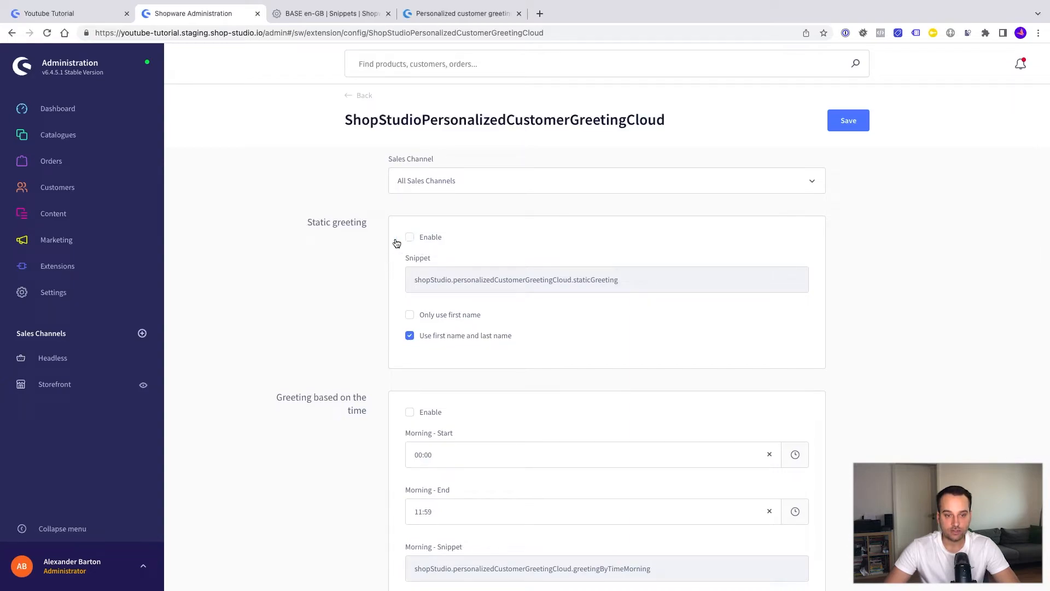
{"action": "scroll", "coordinate": [353, 301], "scroll_direction": "down", "scroll_amount": 3}
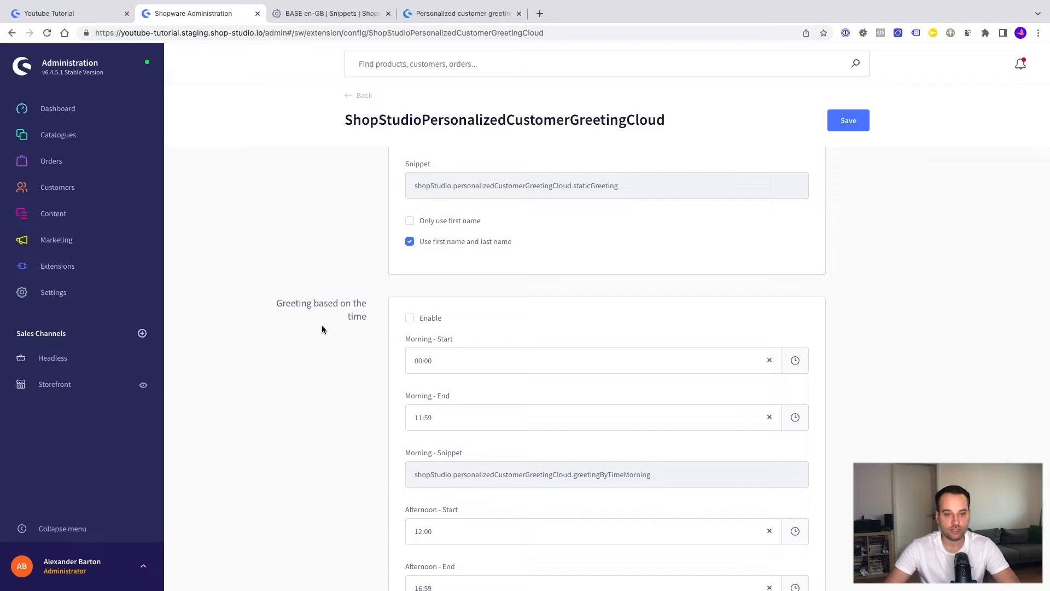
{"action": "left_click", "coordinate": [849, 121]}
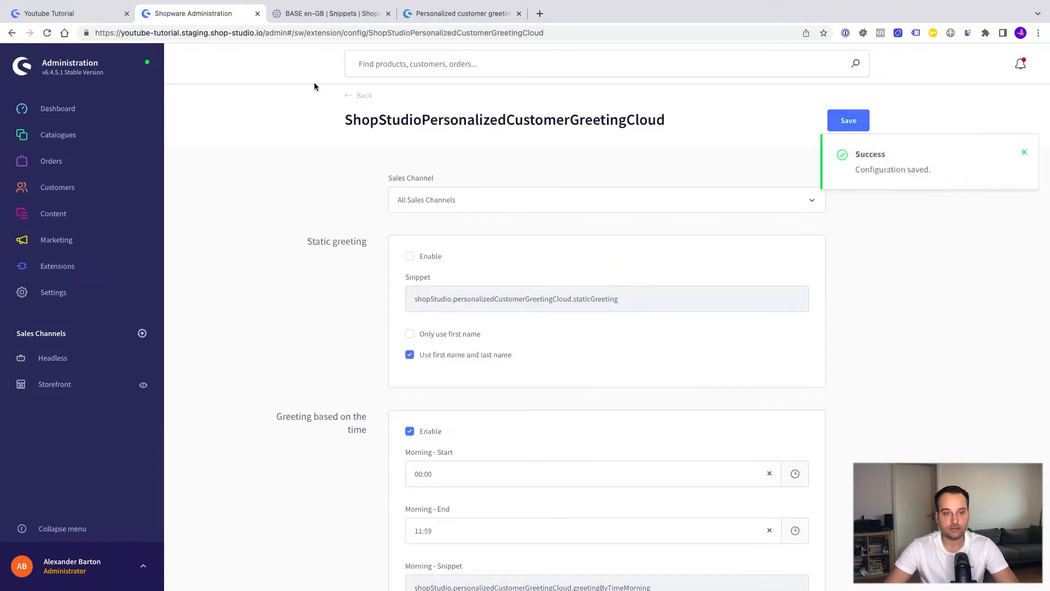
{"action": "left_click", "coordinate": [77, 14]}
{"action": "key", "text": "super+r"}
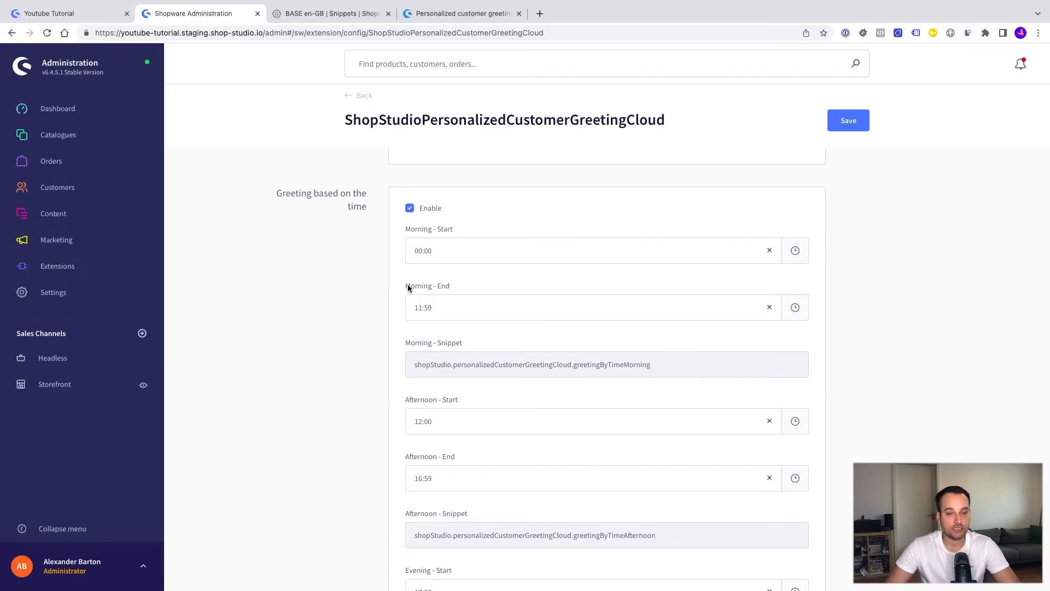
- Review the morning, afternoon and evening times and snippets of the time-based greeting, and compare them with the storefront account page
{"action": "scroll", "coordinate": [385, 276], "scroll_direction": "down", "scroll_amount": 2}
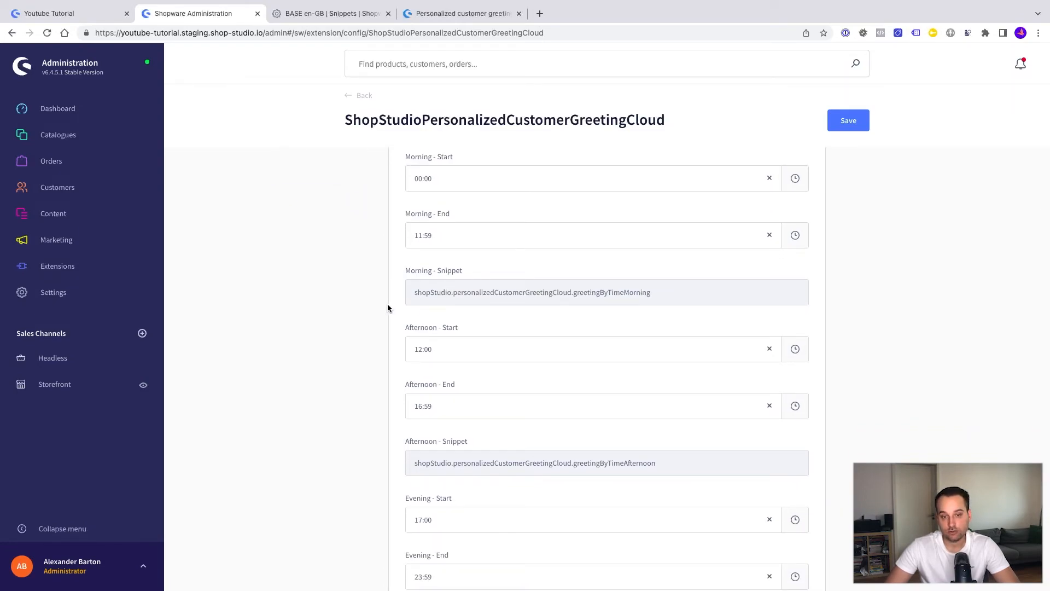
{"action": "scroll", "coordinate": [387, 307], "scroll_direction": "down", "scroll_amount": 1}
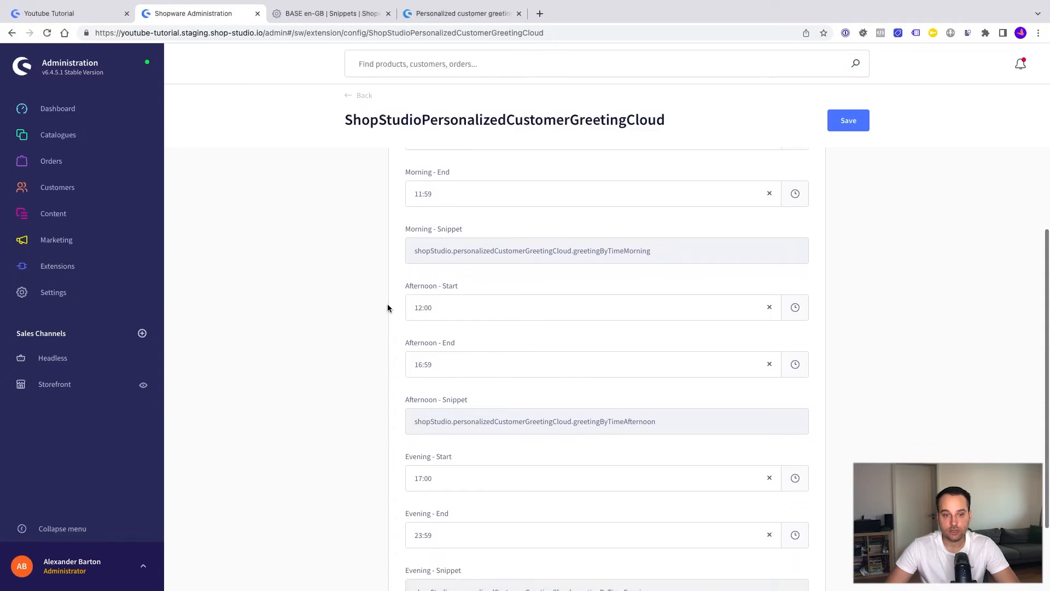
{"action": "scroll", "coordinate": [382, 360], "scroll_direction": "down", "scroll_amount": 3}
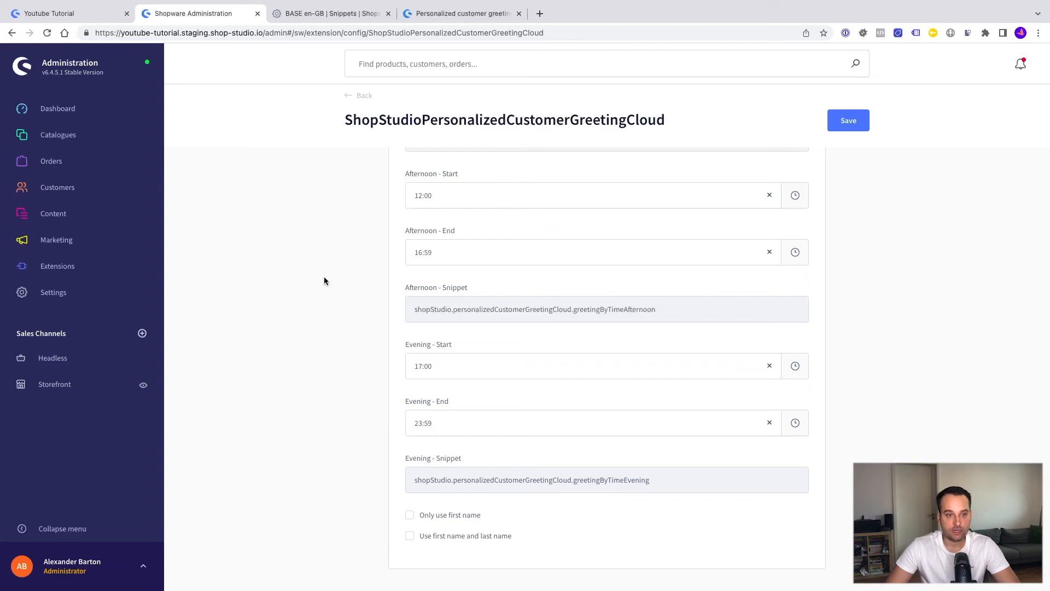
{"action": "left_click", "coordinate": [86, 21]}
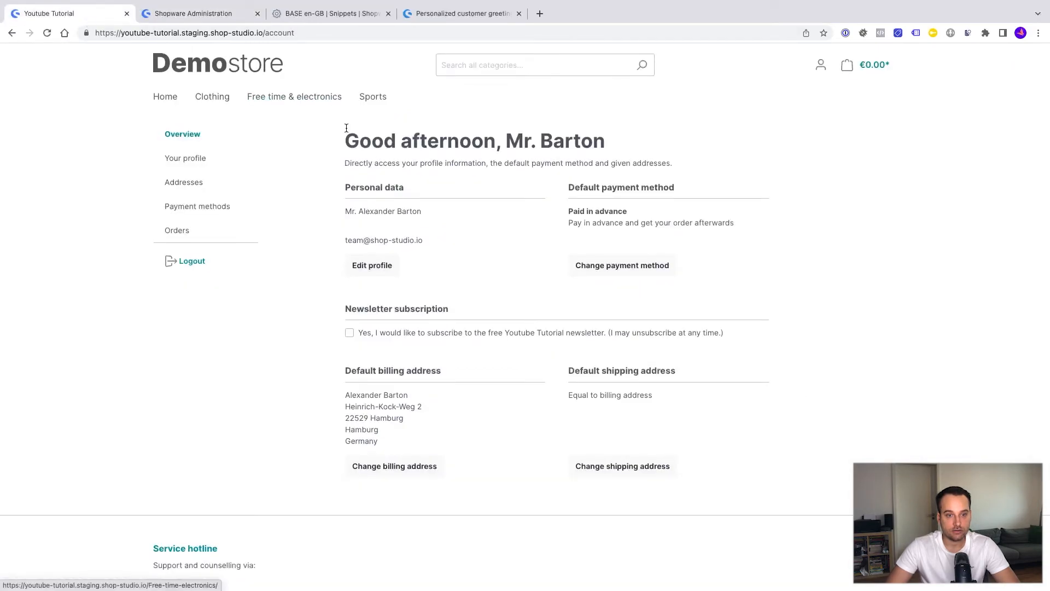
- Set the time-based greeting to only use the first name, save the configuration, and return to the storefront account page
{"action": "left_click", "coordinate": [202, 17]}
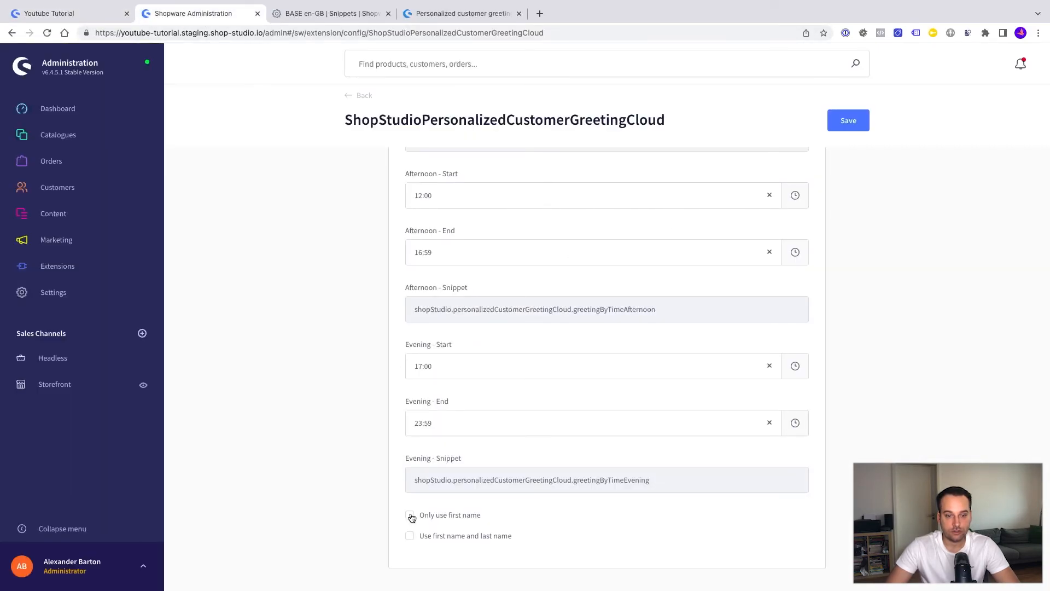
{"action": "left_click", "coordinate": [849, 121]}
{"action": "left_click", "coordinate": [101, 18]}
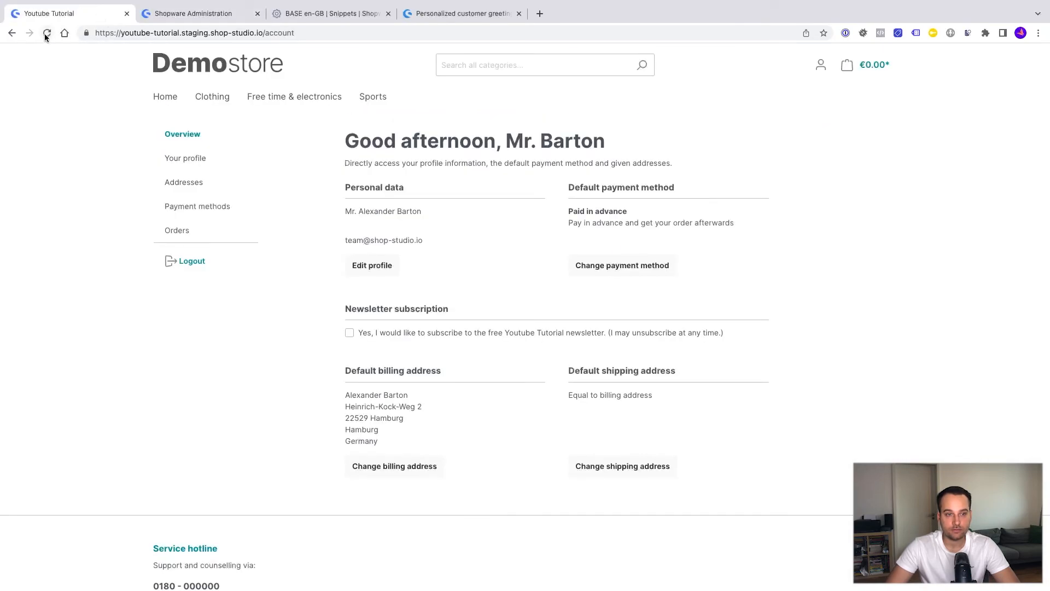